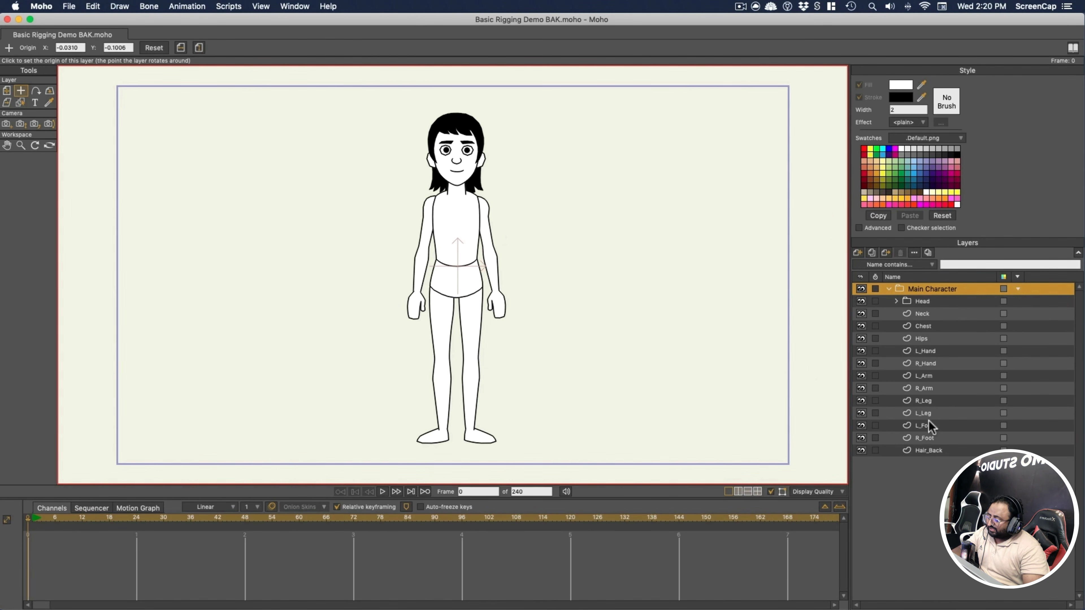
Convert the Main Character group layer to a bone layer, keeping its name
right_click(934, 286)
mouse_move(961, 305)
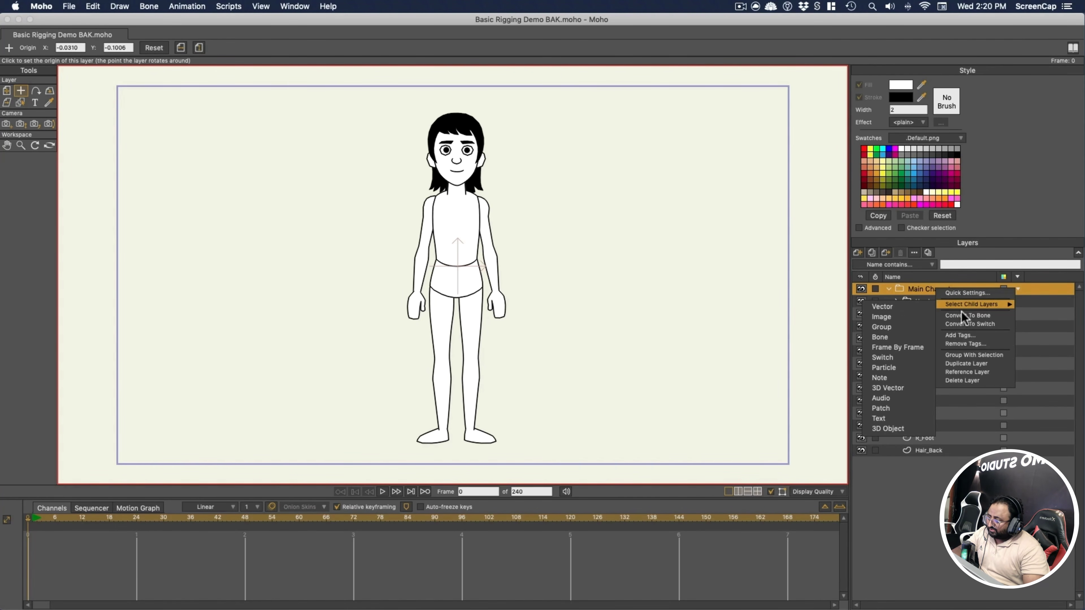
left_click(967, 315)
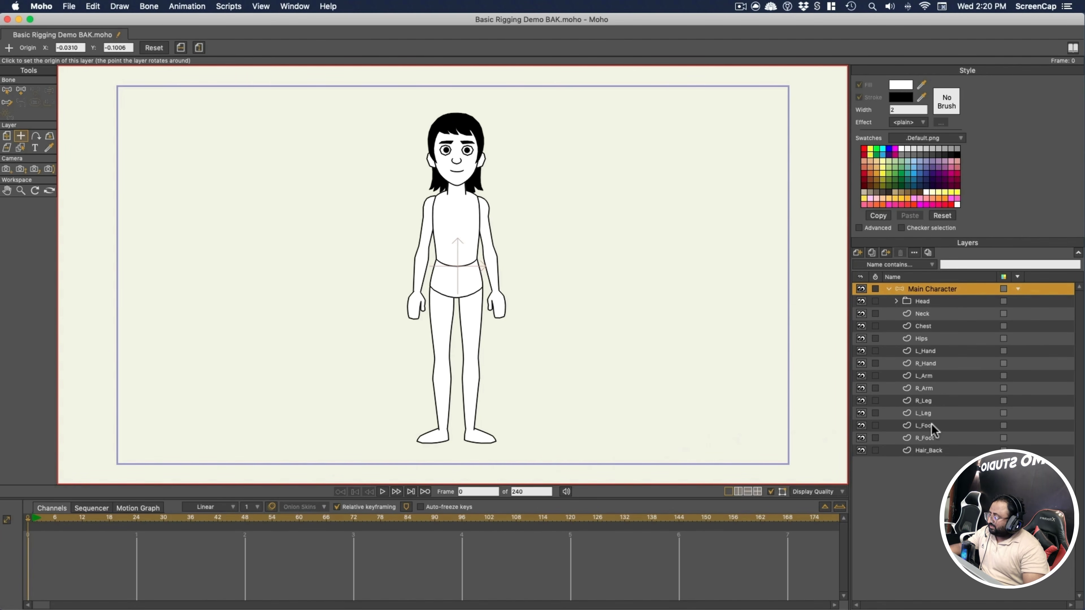
double_click(933, 290)
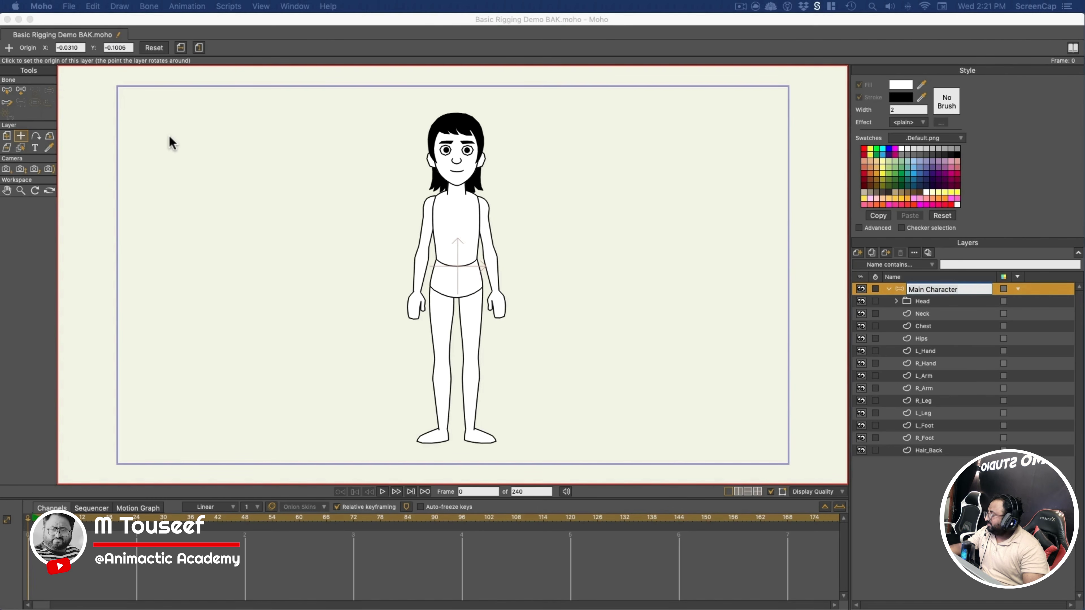
Add a horizontal bone starting at the centre of the hips and extending past the character's left hand, and name it Root
left_click(22, 92)
left_click(22, 91)
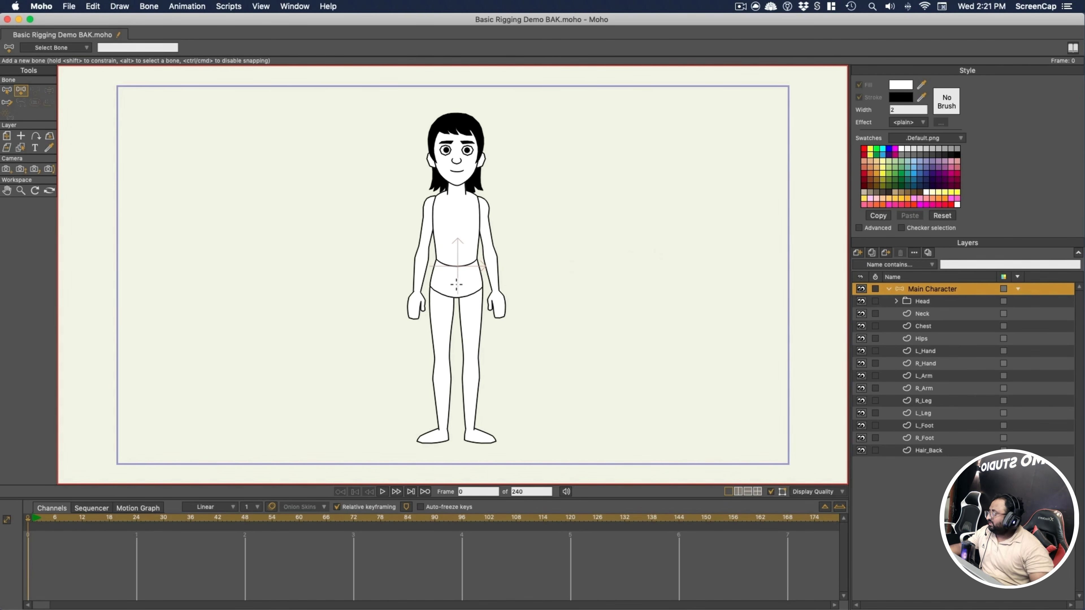
left_click_drag(456, 284, 552, 284)
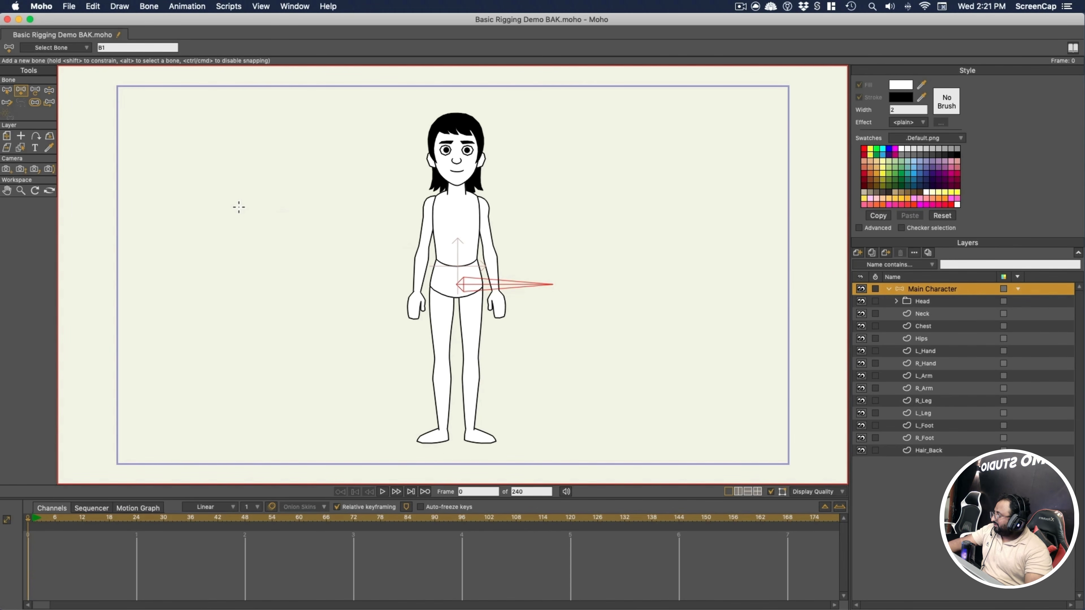
left_click(99, 47)
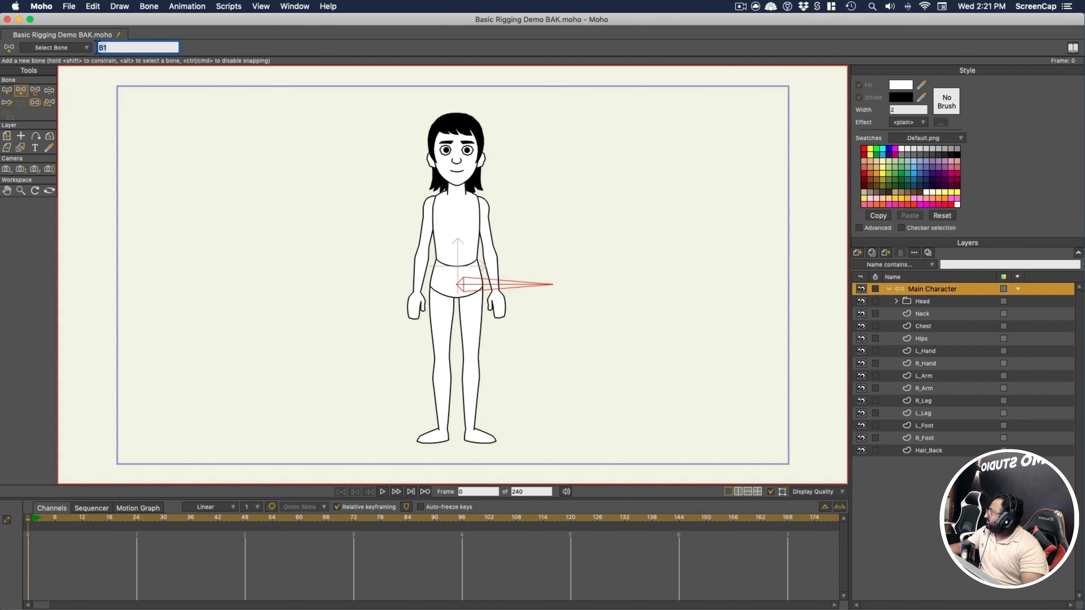
type("Root")
key("Return")
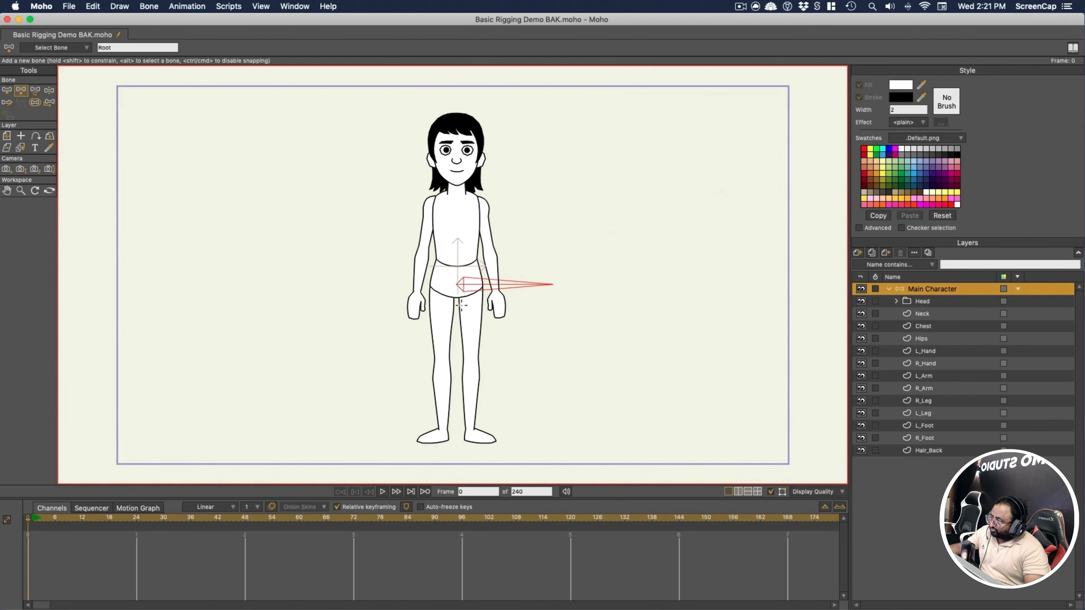
Draw a chain of thigh, shin and foot bones down the character's right leg, from the hip to the toes
scroll(453, 342, "up", 5)
scroll(492, 152, "down", 3)
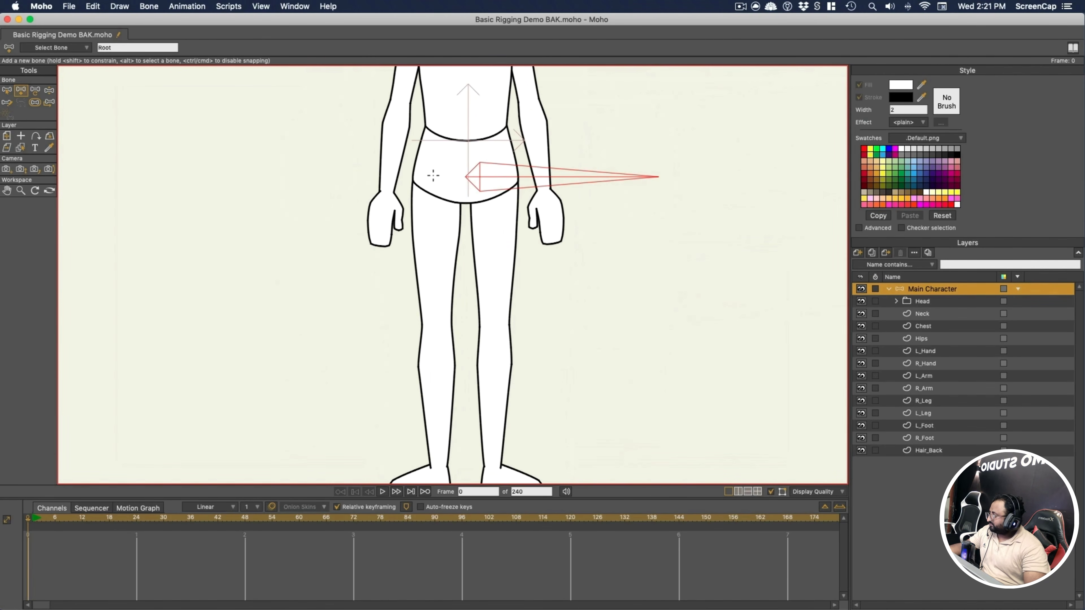
left_click_drag(435, 176, 393, 435)
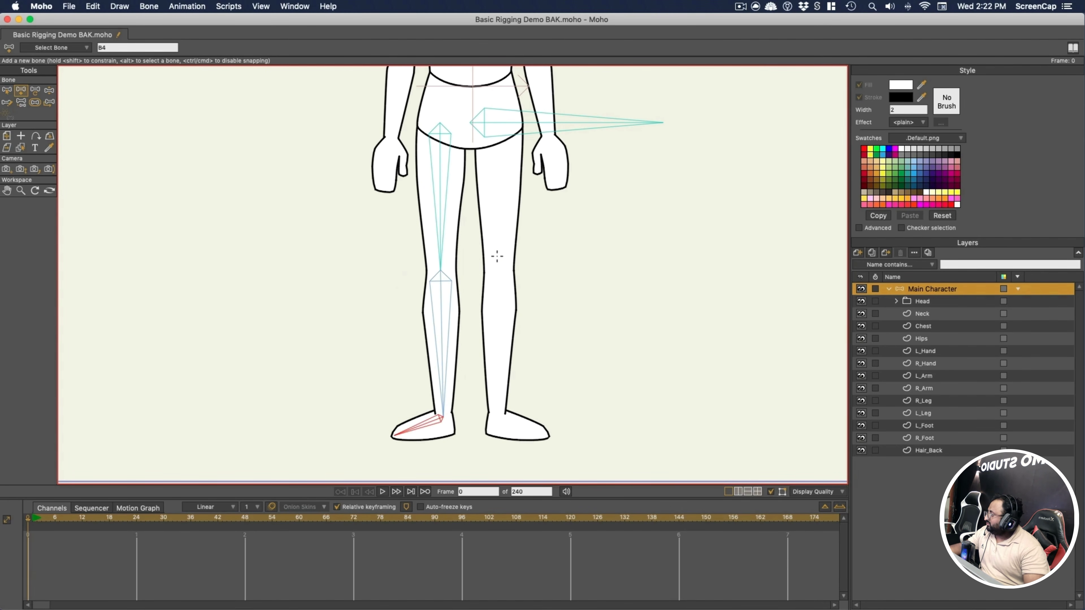
Move the inner knee points of the R_Leg layer up slightly to align them with the bone's knee joint
scroll(492, 265, "up", 2)
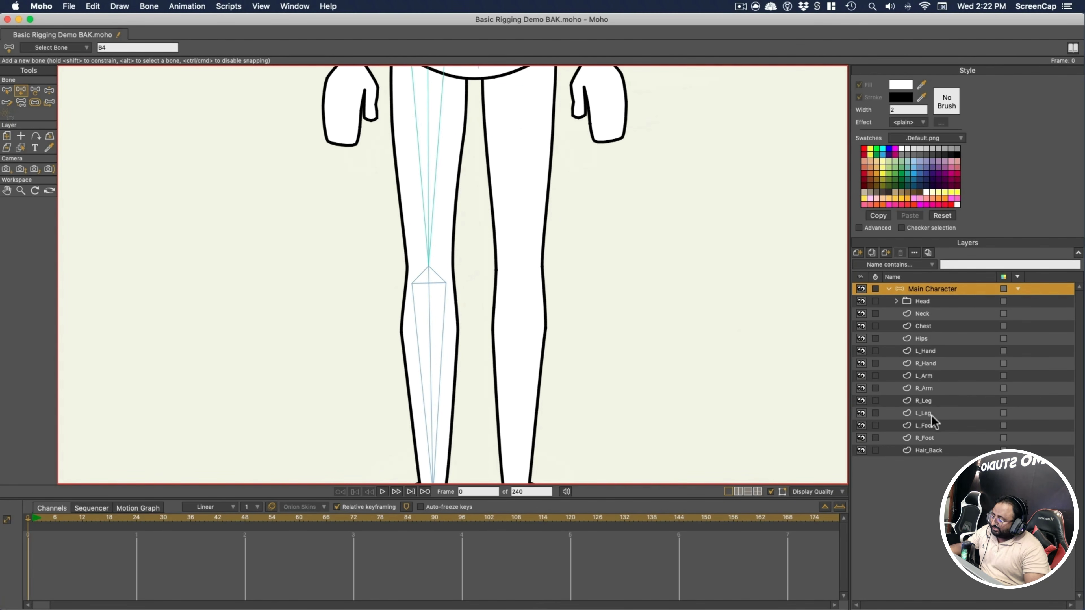
left_click(927, 401)
scroll(421, 257, "up", 1)
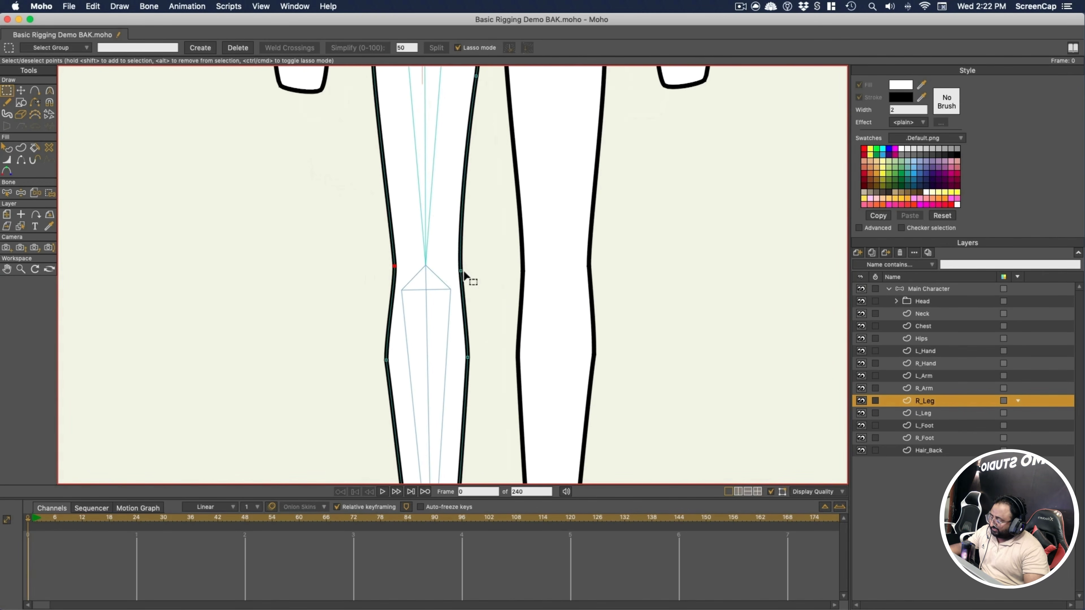
key("t")
left_click_drag(460, 279, 467, 269)
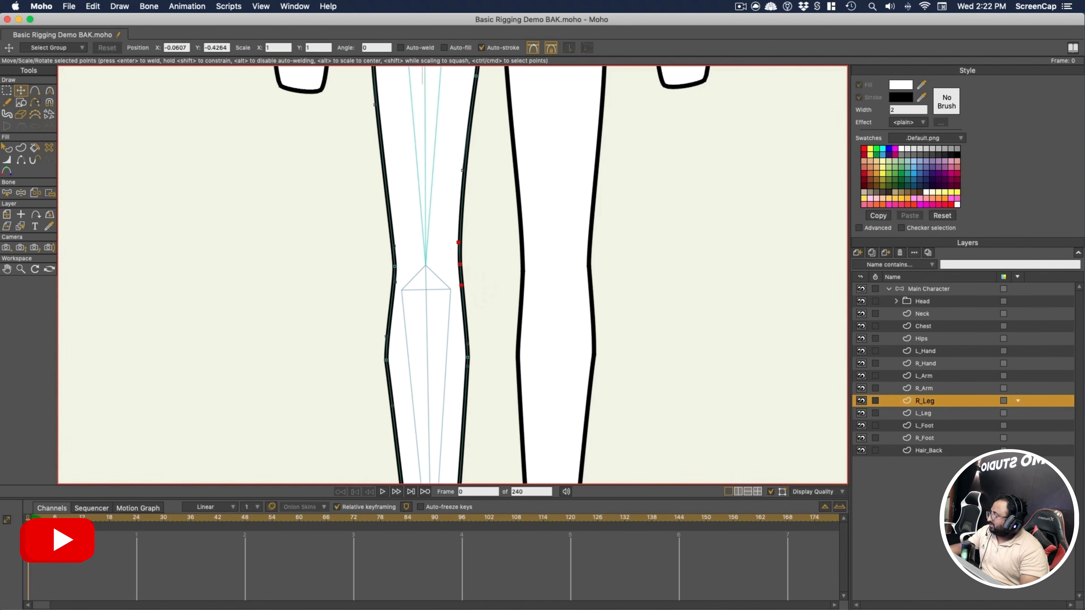
Adjust the right shin and foot bones on the Main Character layer with Transform Bone so they meet at the ankle
scroll(322, 363, "down", 5)
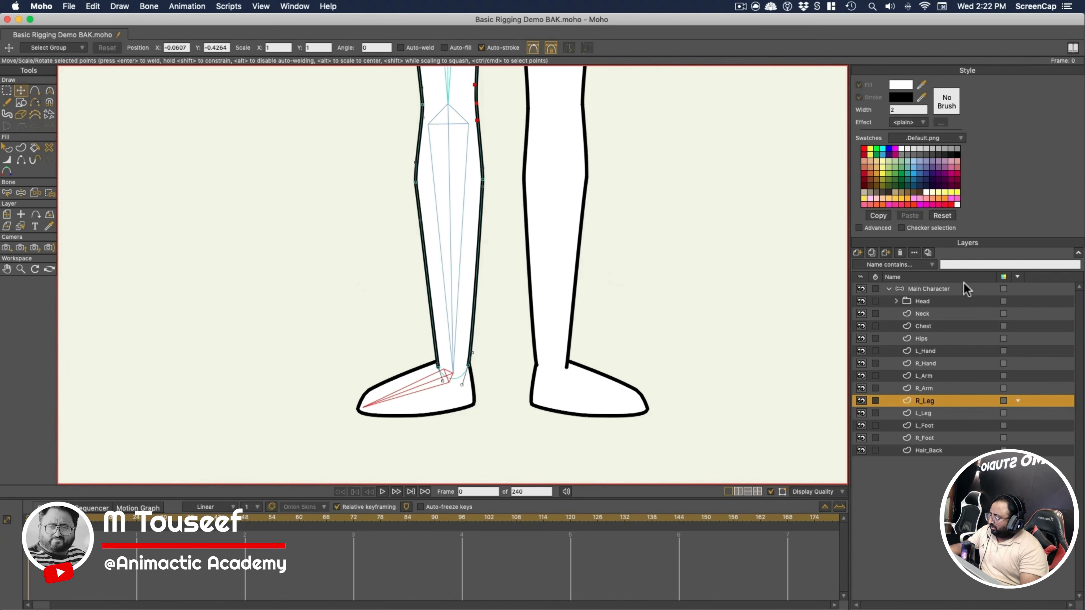
left_click(957, 288)
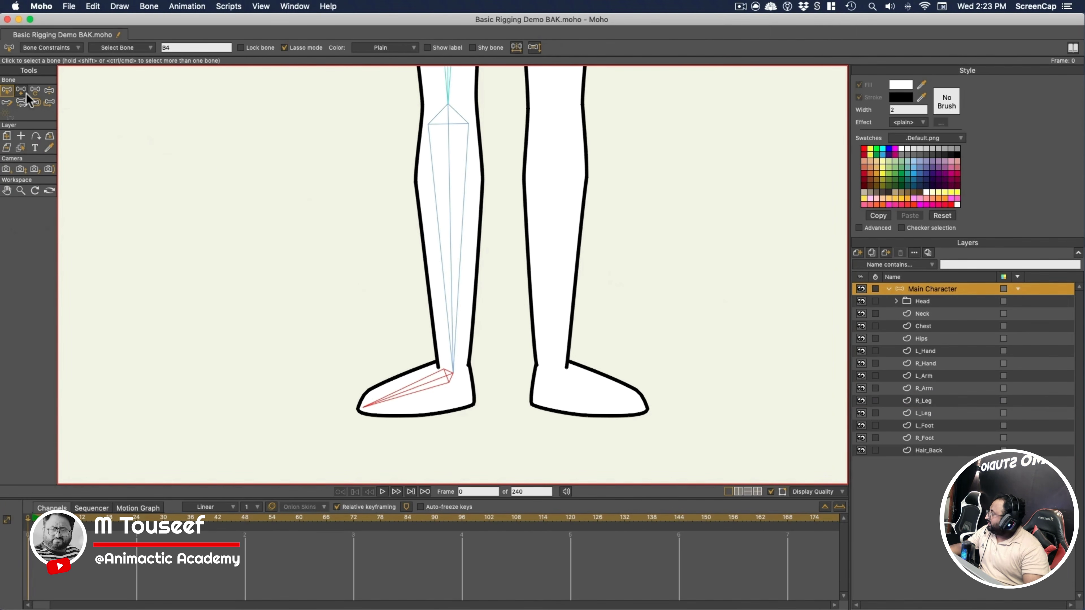
left_click(34, 91)
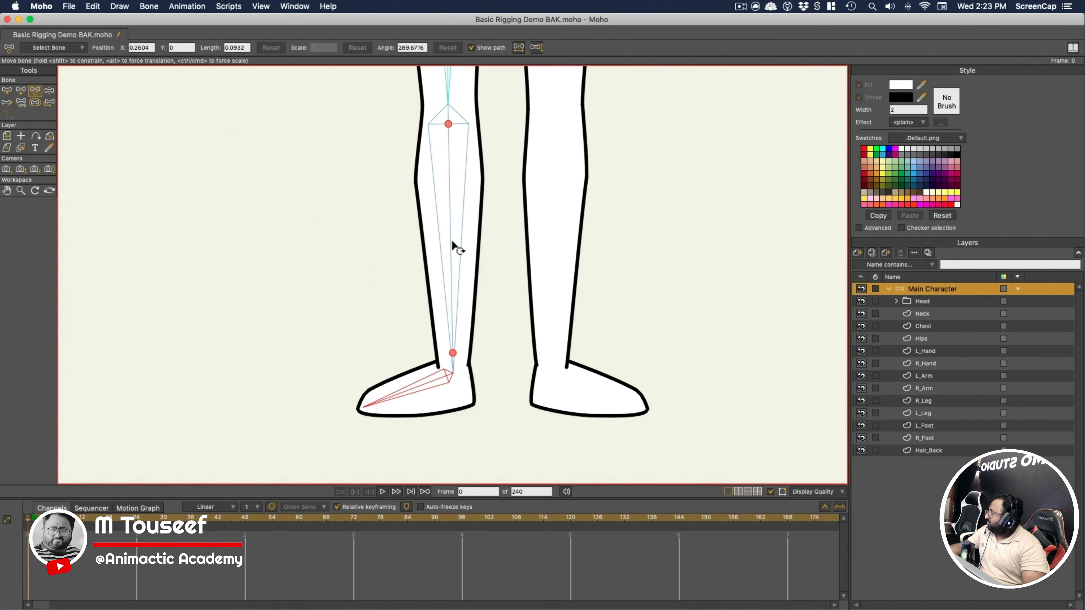
left_click(453, 358)
mouse_move(454, 358)
left_mouse_down()
mouse_move(489, 329)
mouse_move(448, 308)
mouse_move(452, 347)
left_mouse_up()
left_click(449, 371)
left_click(450, 372)
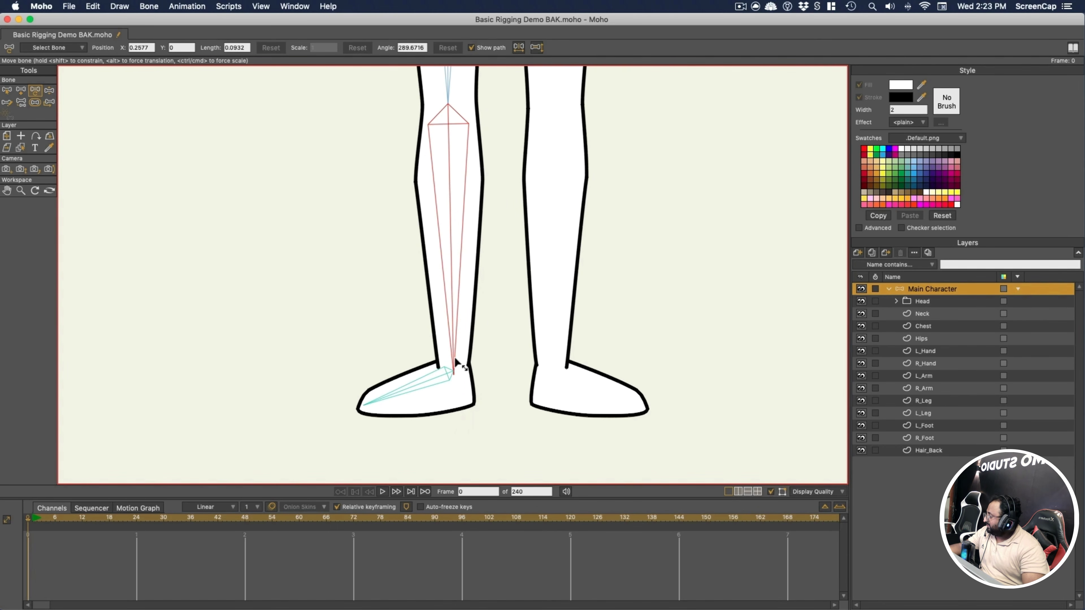
left_click(449, 377)
scroll(483, 197, "right", 2)
scroll(483, 197, "up", 1)
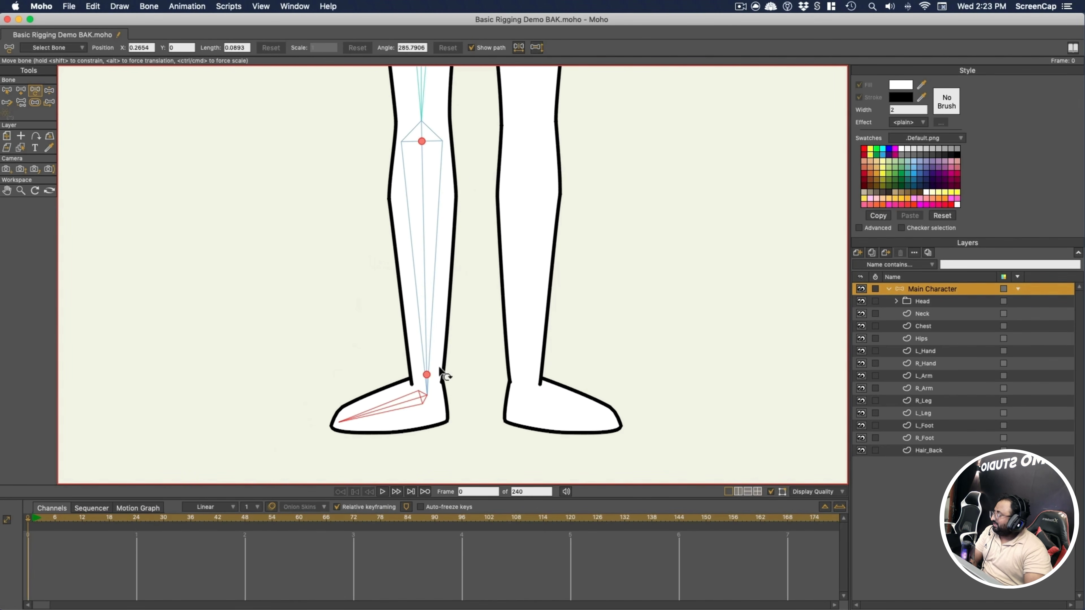
left_click(385, 407)
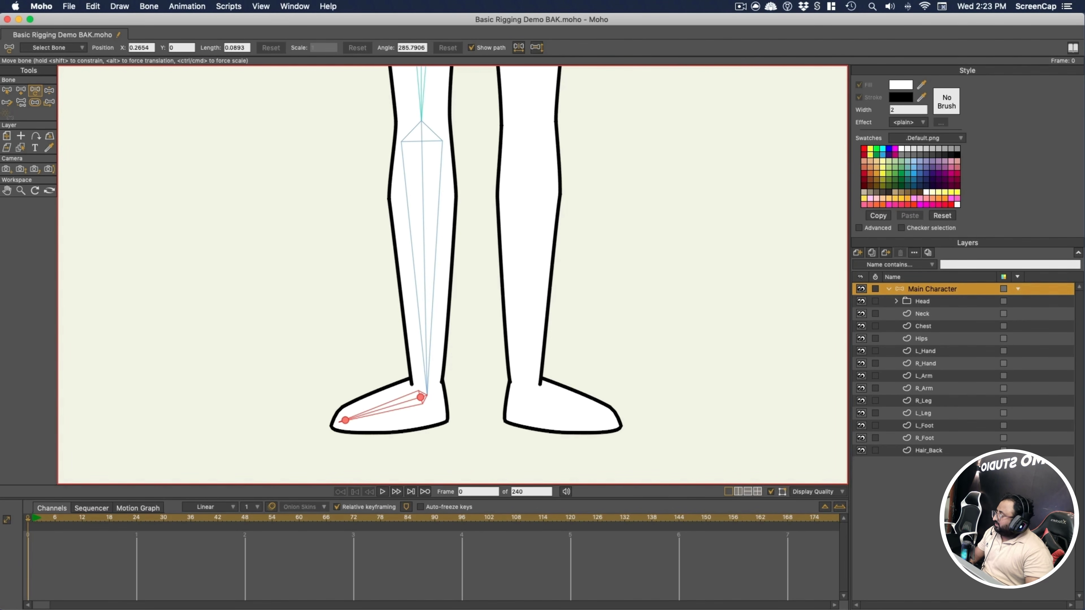
Name the right leg bones R_Thigh, R_Shin and R_Foot, and deselect them
scroll(491, 234, "down", 5)
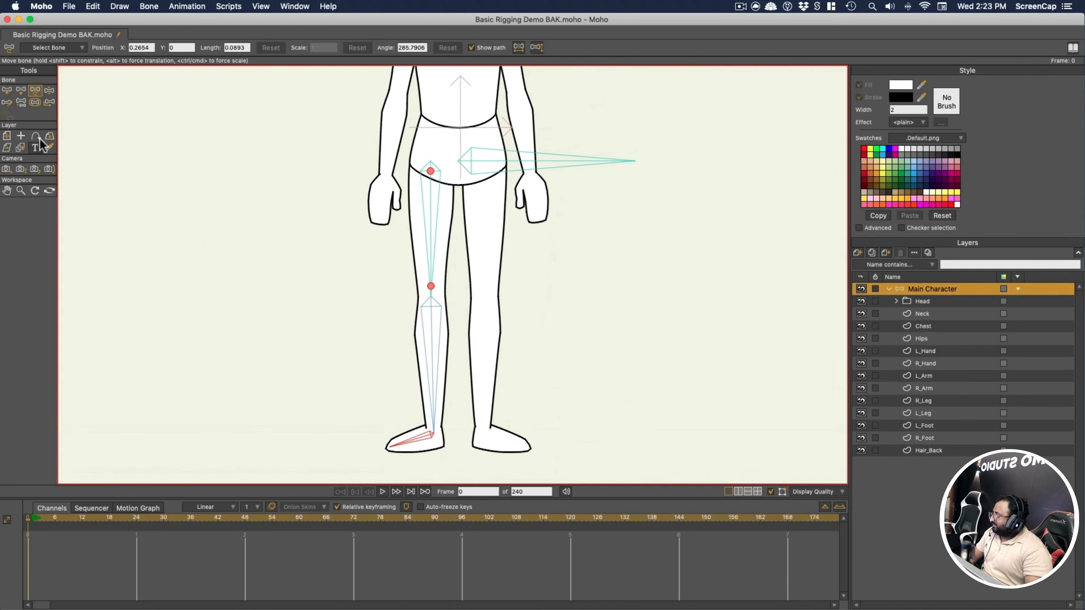
left_click(21, 91)
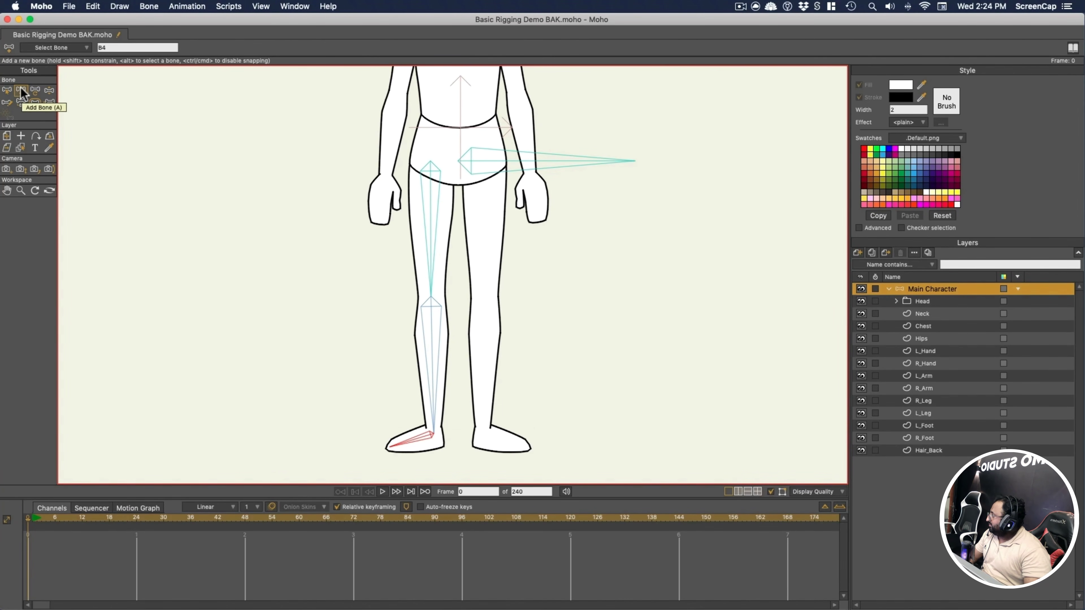
left_click(6, 90)
left_click(430, 171)
type("R")
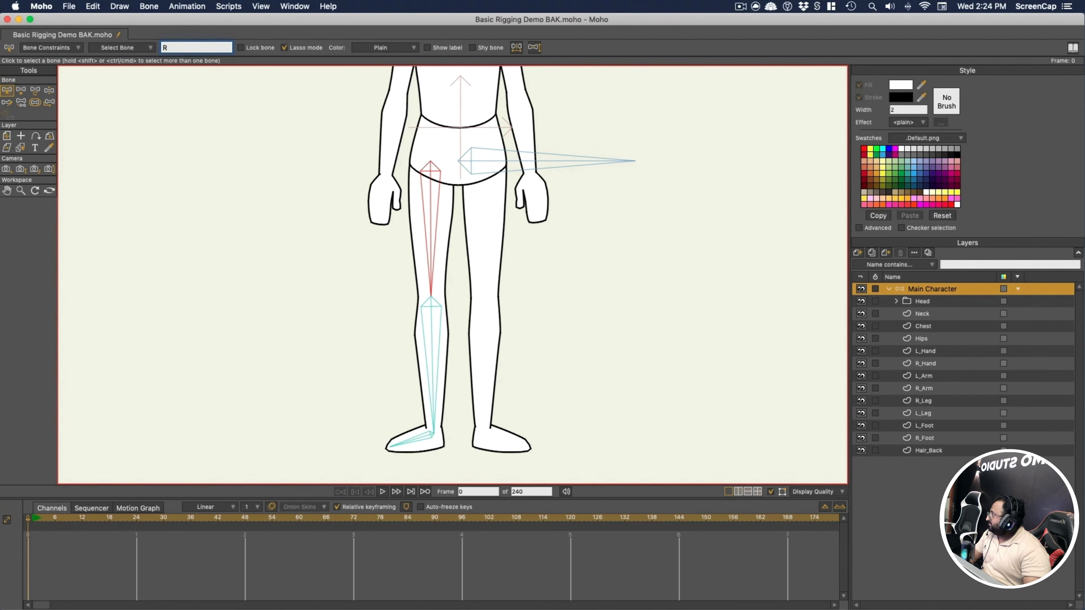
type("_Thigh")
left_click(432, 334)
type("R_Sh")
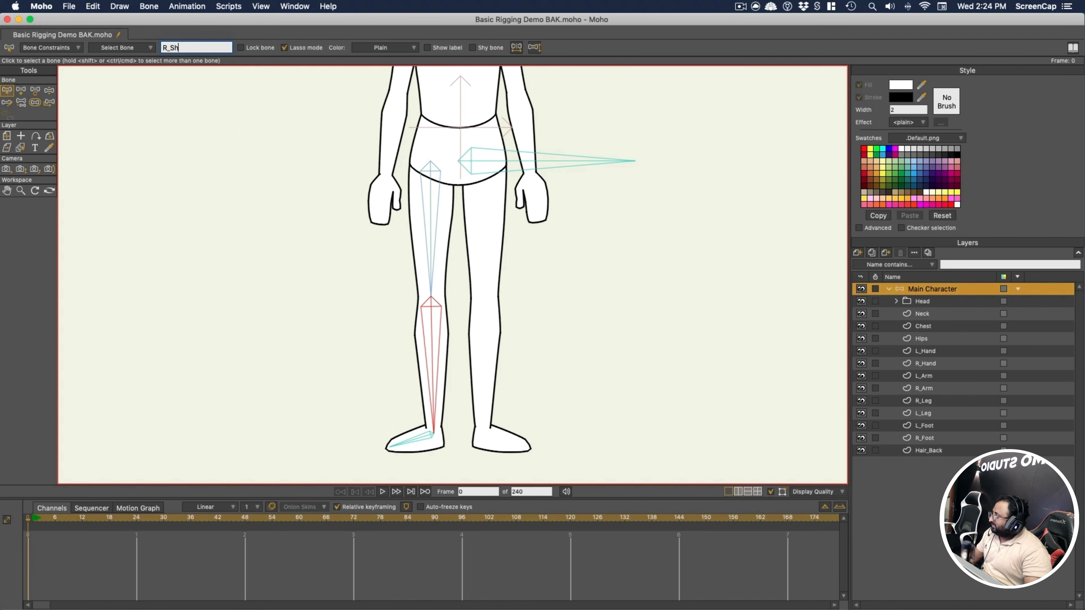
type("in")
left_click(425, 437)
type("R_Foot")
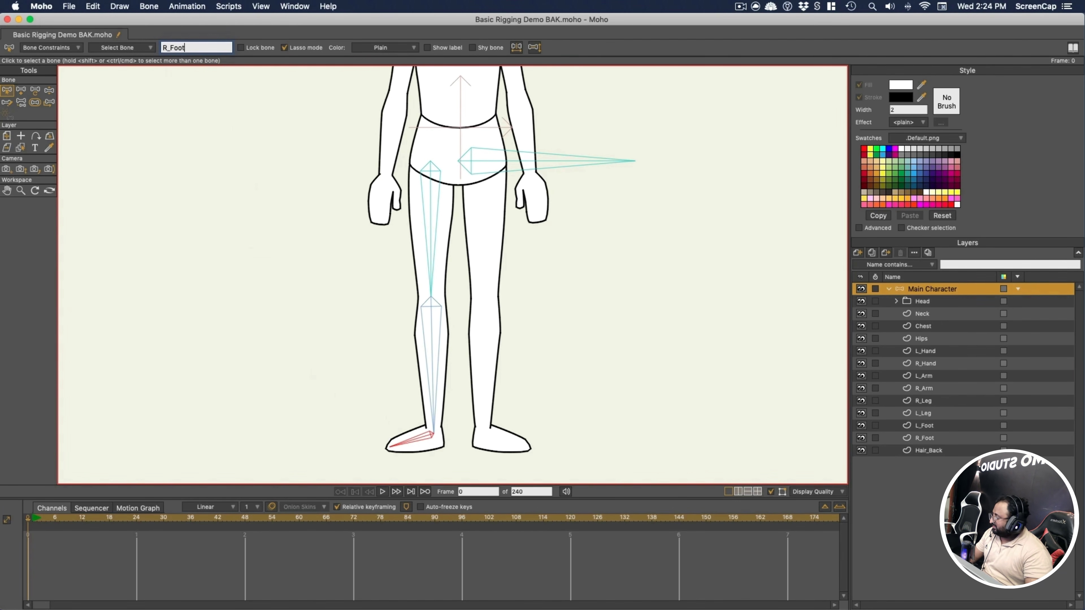
left_click(252, 143)
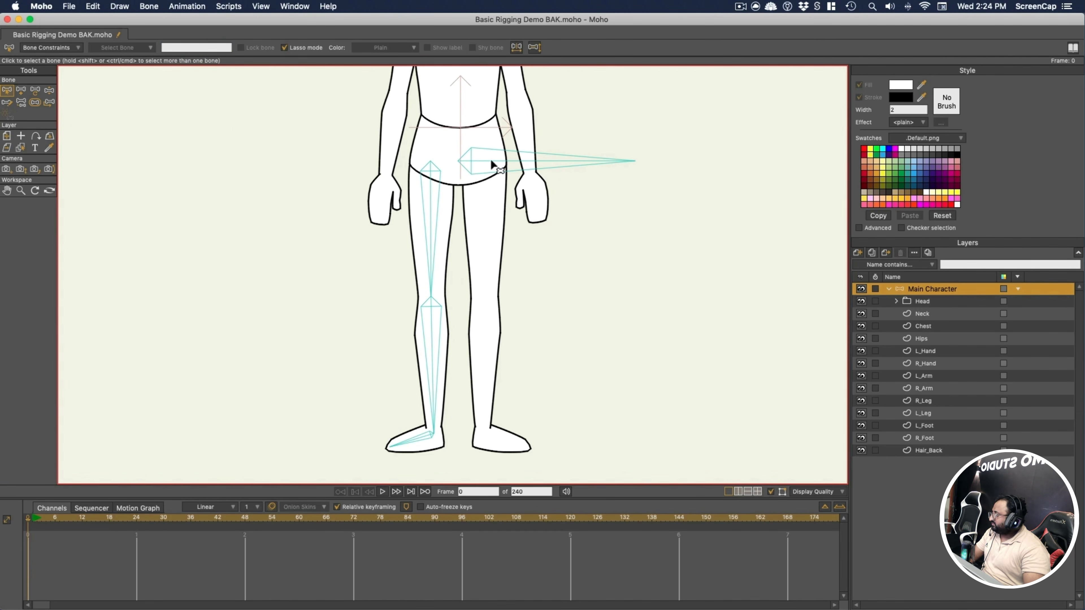
Draw a matching thigh, shin and foot bone chain down the character's left leg, with the Root bone as its parent
left_click(21, 91)
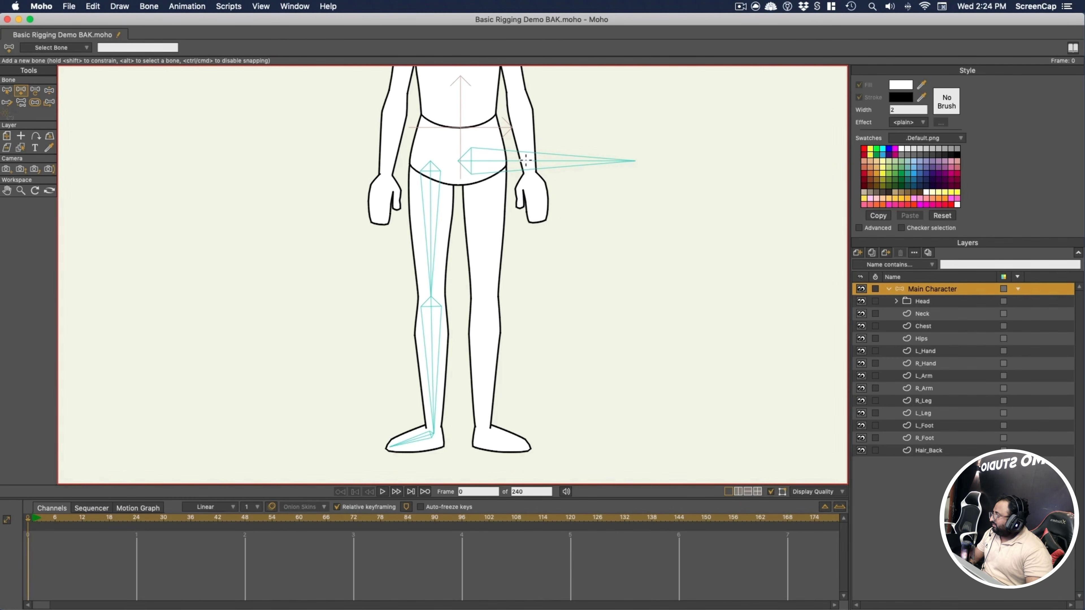
left_click(474, 161, "alt")
left_click_drag(485, 163, 529, 446)
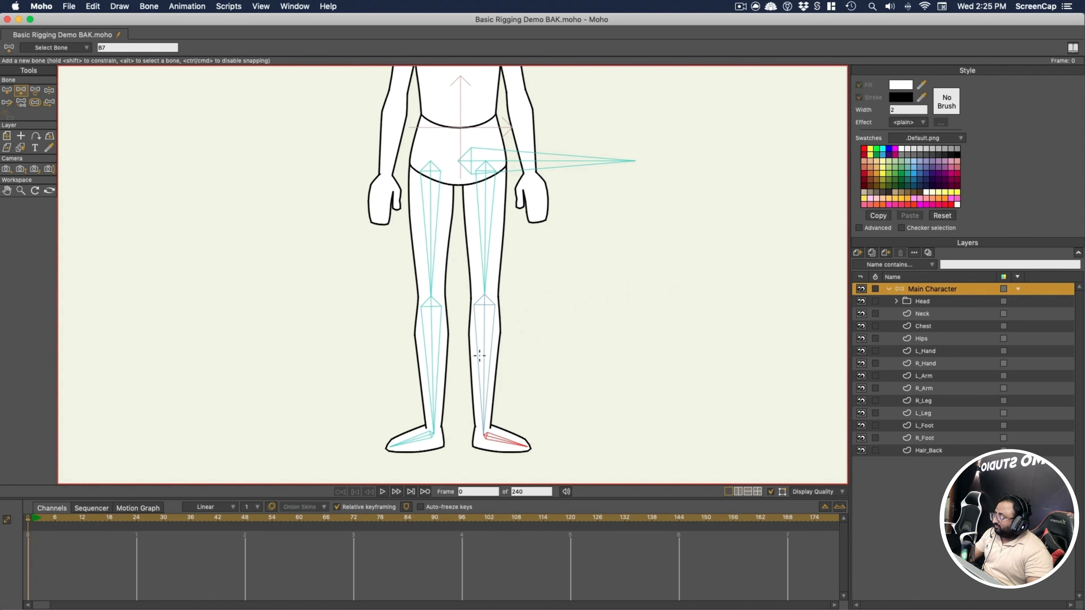
Try reparenting the left shin bone to the right shin, and reattach it to the left thigh bone
left_click(20, 102)
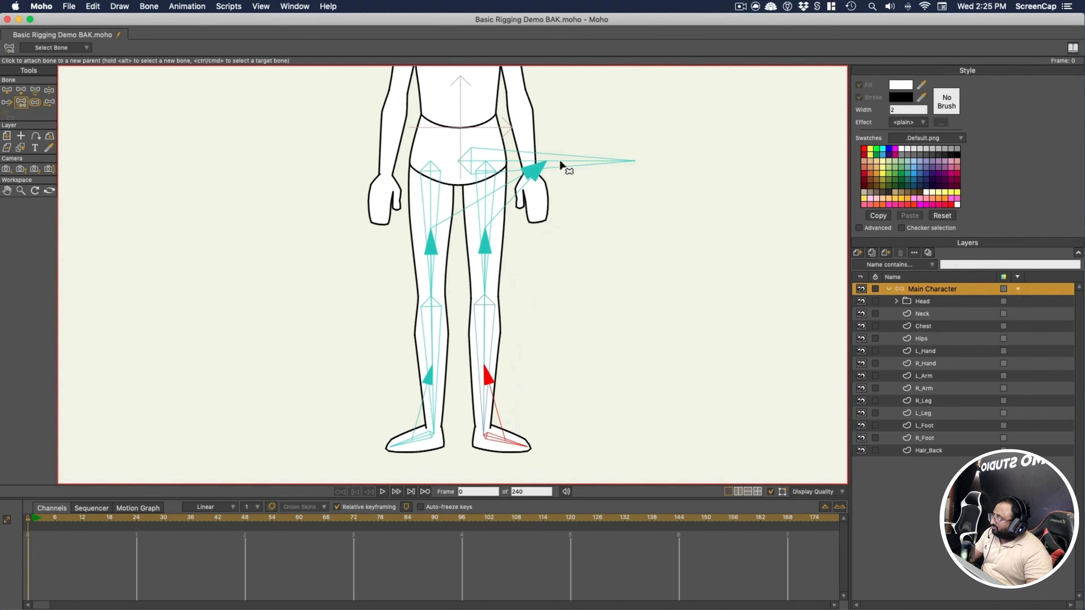
left_click(485, 352)
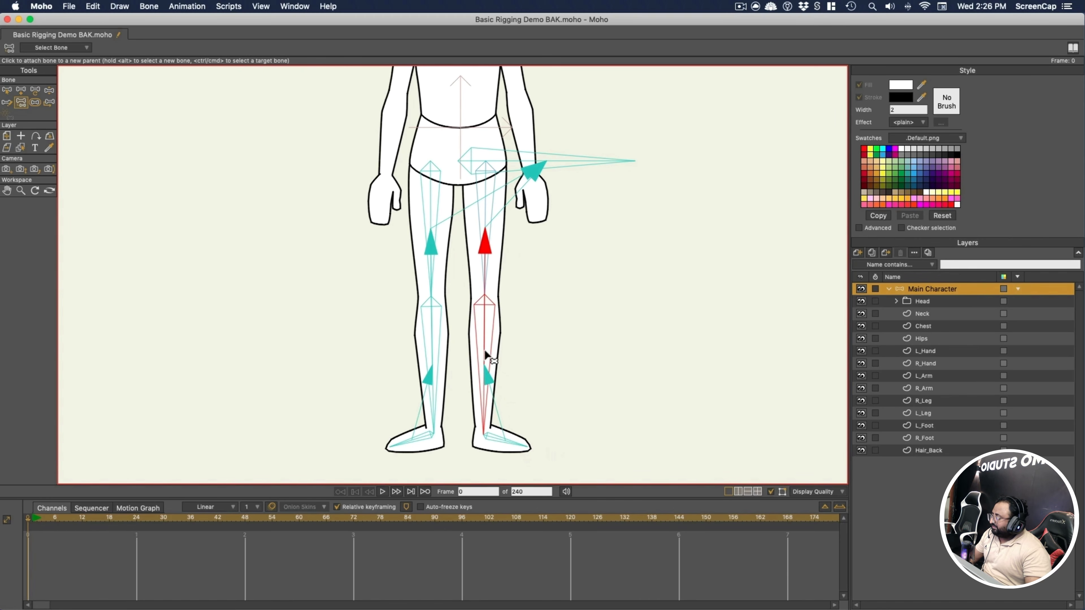
left_click(433, 341)
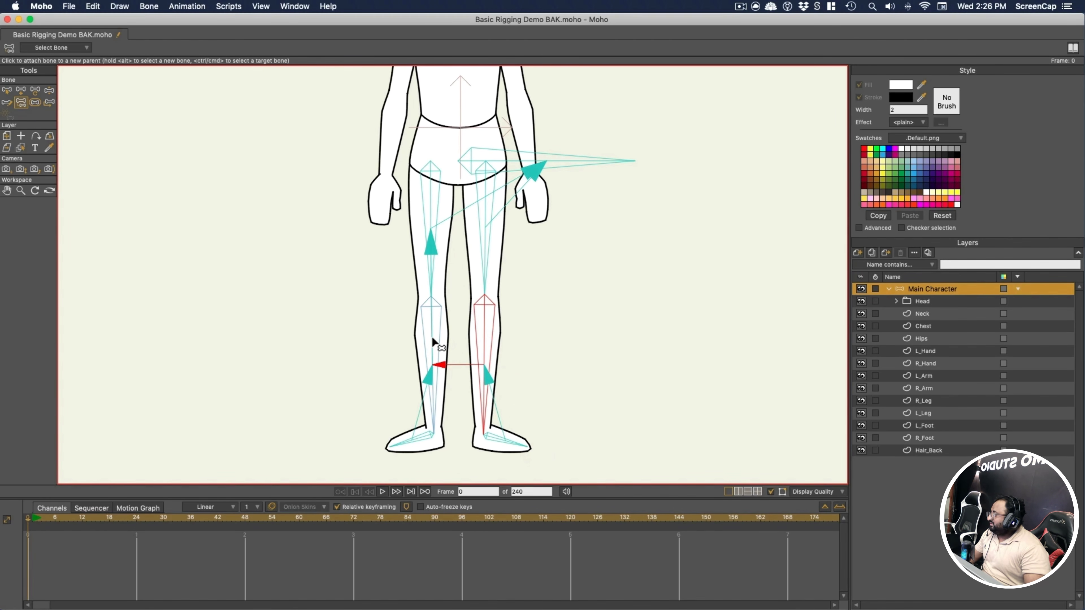
left_click(486, 242)
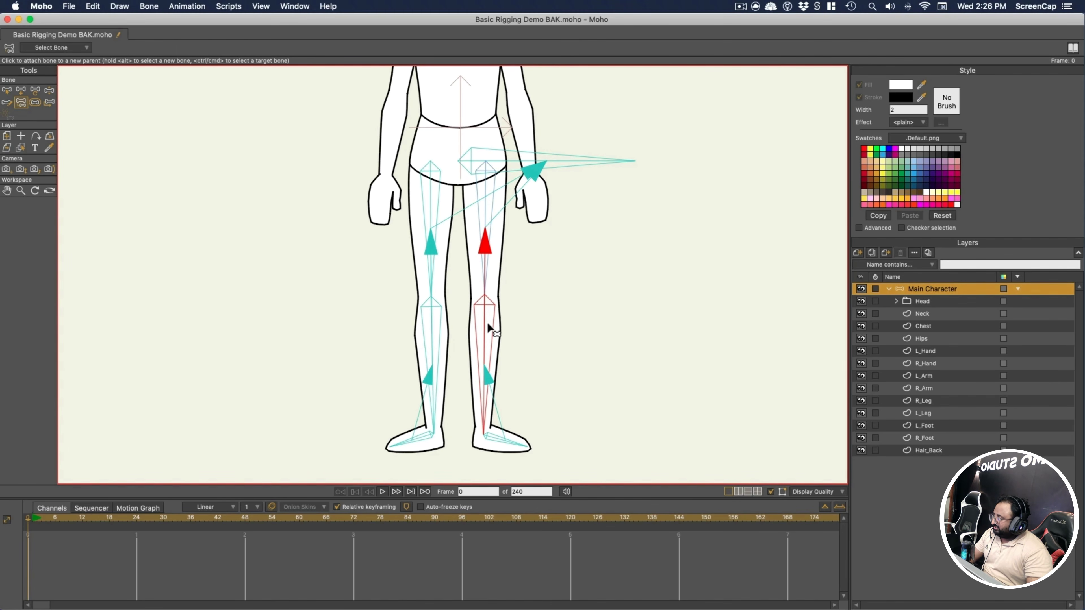
Draw a vertical bone chain from the Root bone up through the waist, chest and neck into the head
left_click(505, 161)
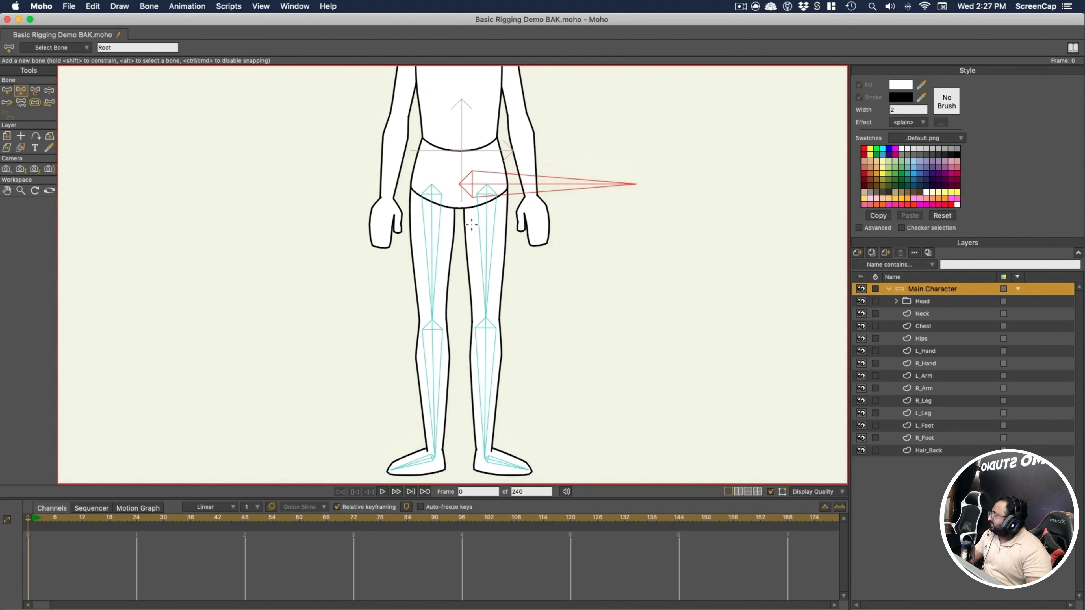
scroll(470, 213, "up", 2)
left_click_drag(444, 256, 444, 212)
scroll(473, 314, "up", 3)
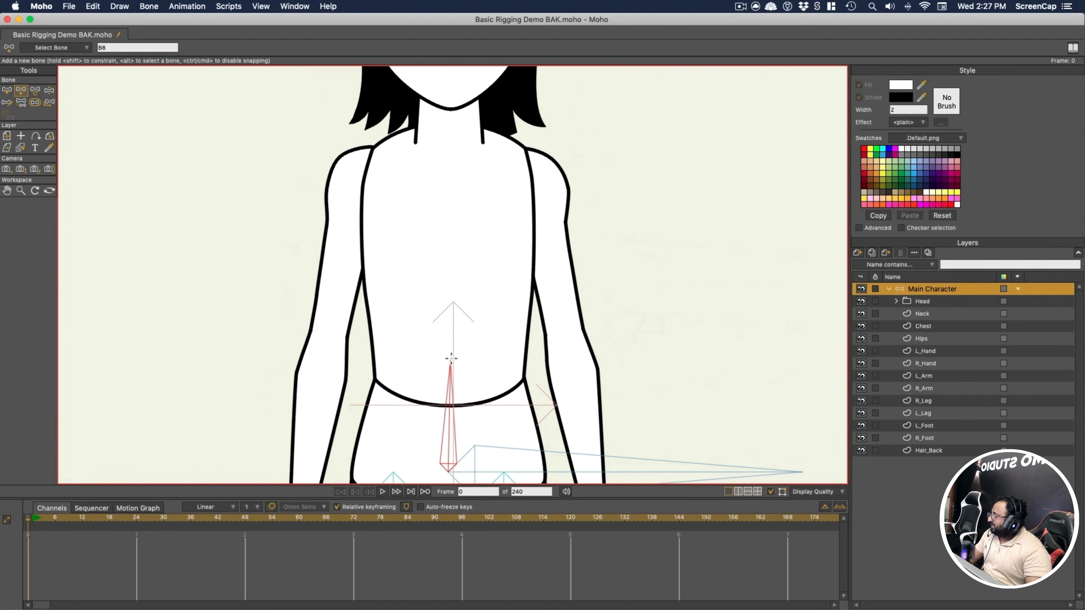
left_click_drag(451, 360, 453, 137)
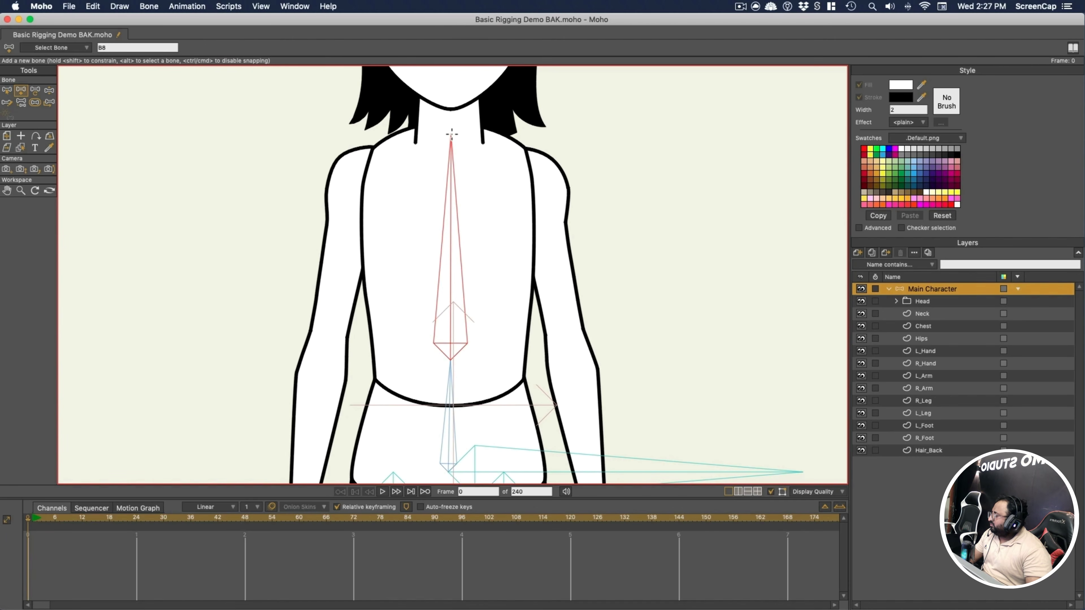
scroll(452, 136, "up", 5)
left_click_drag(452, 304, 453, 133)
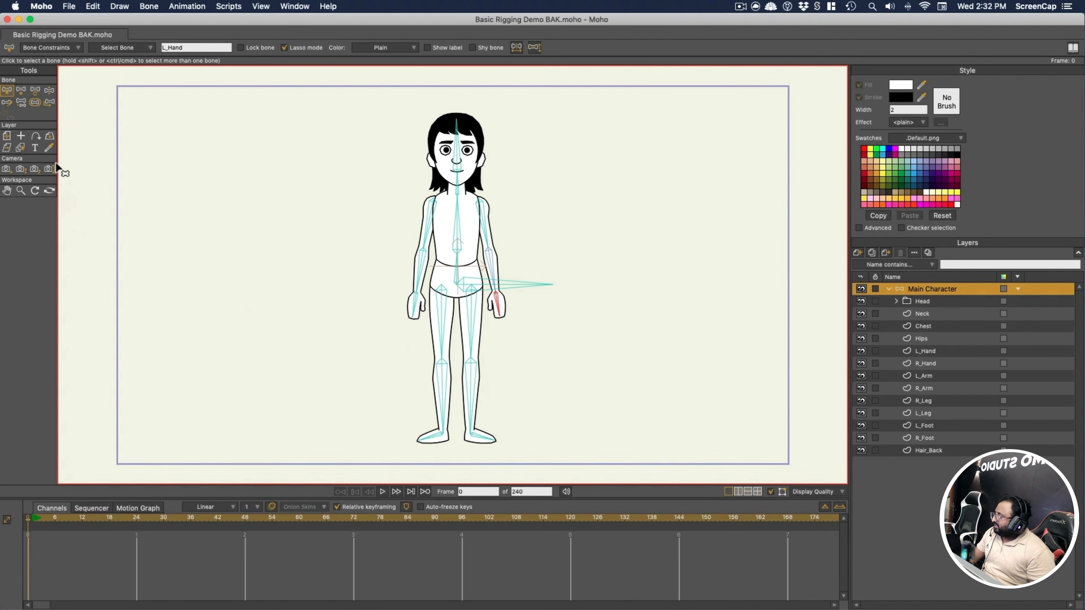
Use the Bone Strength tool to set the head and neck bones' strength to 0.30 and narrow the chest bone's influence area
left_click(35, 102)
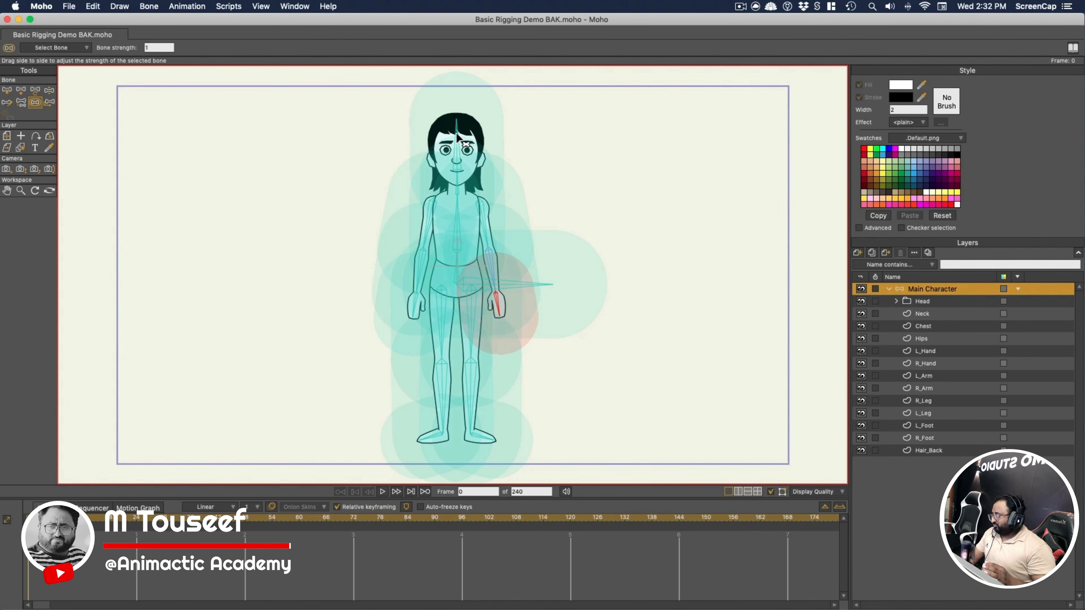
left_click_drag(458, 137, 406, 187)
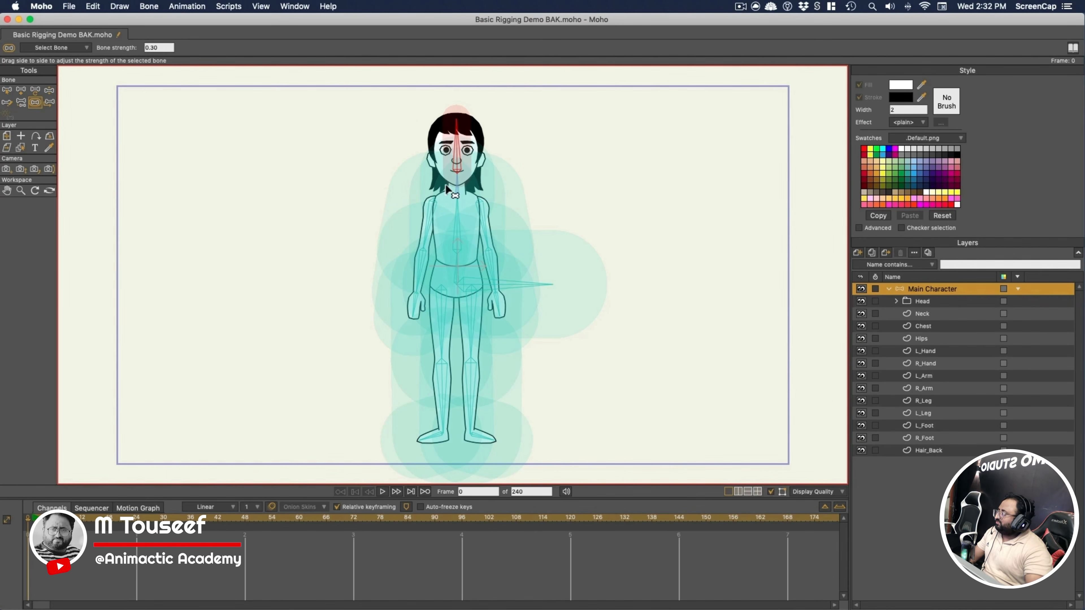
left_click(458, 183)
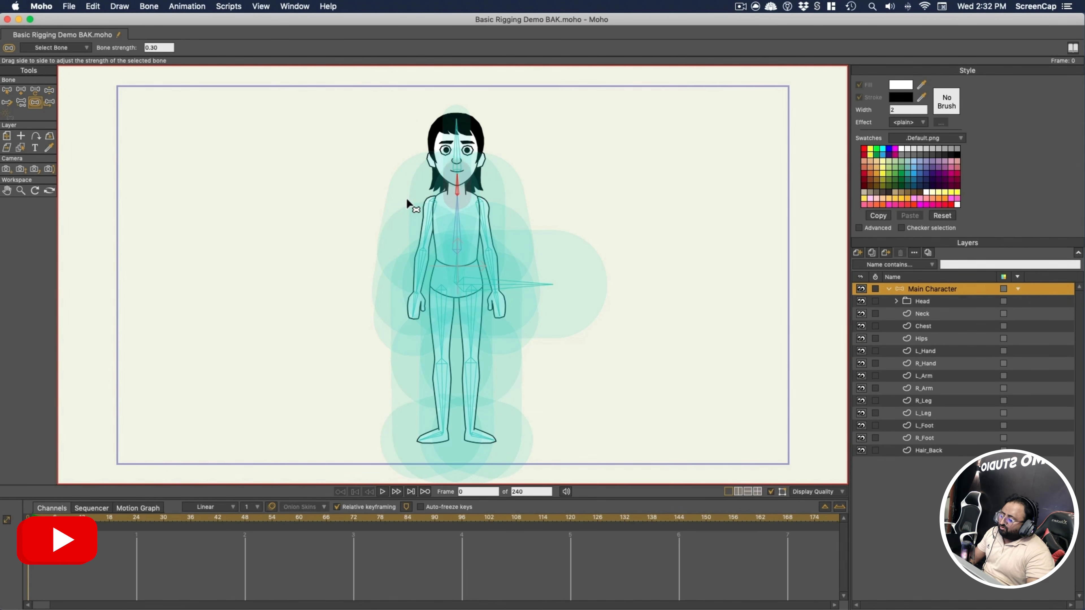
left_click_drag(456, 215, 415, 223)
Reduce the influence areas of the upper arm, forearm and hand bones so they closely surround both arms
left_click_drag(482, 216, 363, 212)
left_click_drag(386, 262, 374, 261)
left_click_drag(491, 261, 454, 270)
Shrink the influence of the thigh, shin and foot bones to fit both legs, with the right thigh at 0.20 and the left thigh at 0.1929
scroll(454, 271, "up", 3)
left_click_drag(489, 342, 421, 342)
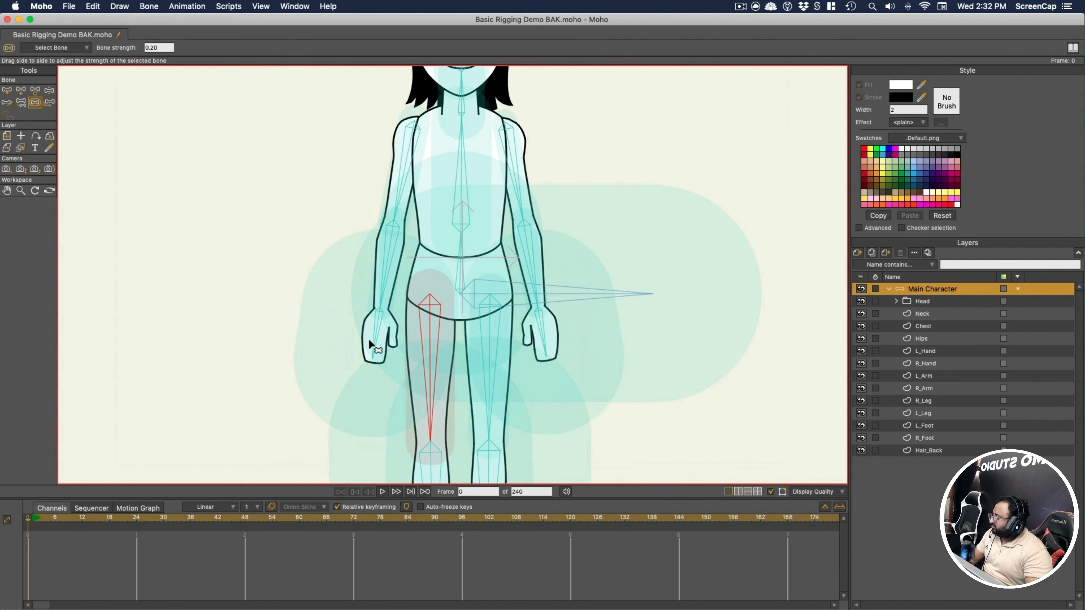
scroll(458, 265, "down", 5)
left_click_drag(491, 351, 367, 346)
left_click_drag(547, 333, 554, 267)
left_click_drag(521, 379, 466, 380)
left_click_drag(406, 384, 351, 383)
left_click_drag(440, 295, 436, 295)
left_click(500, 282)
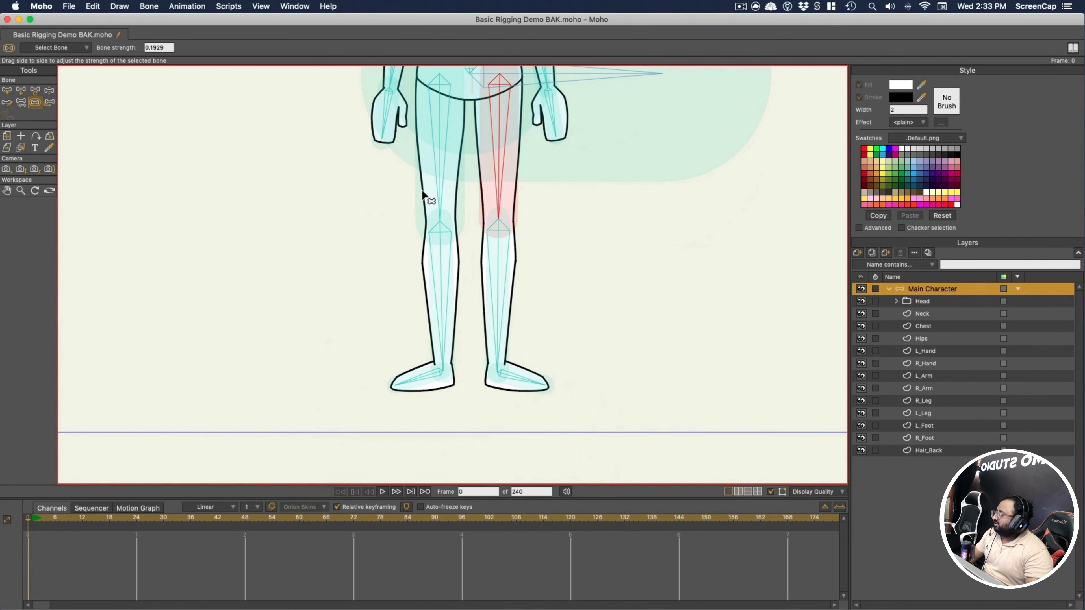
Set the waist bone's strength to 0.4643 and the Root bone's strength to 0
left_click(424, 206)
scroll(423, 206, "up", 3)
left_click(403, 210)
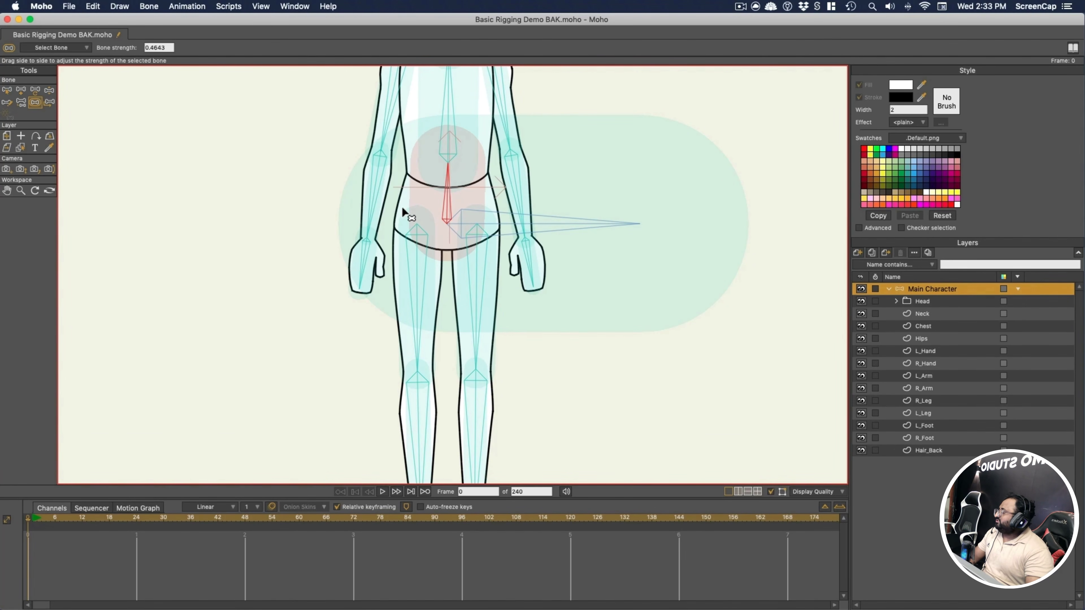
left_click(558, 225)
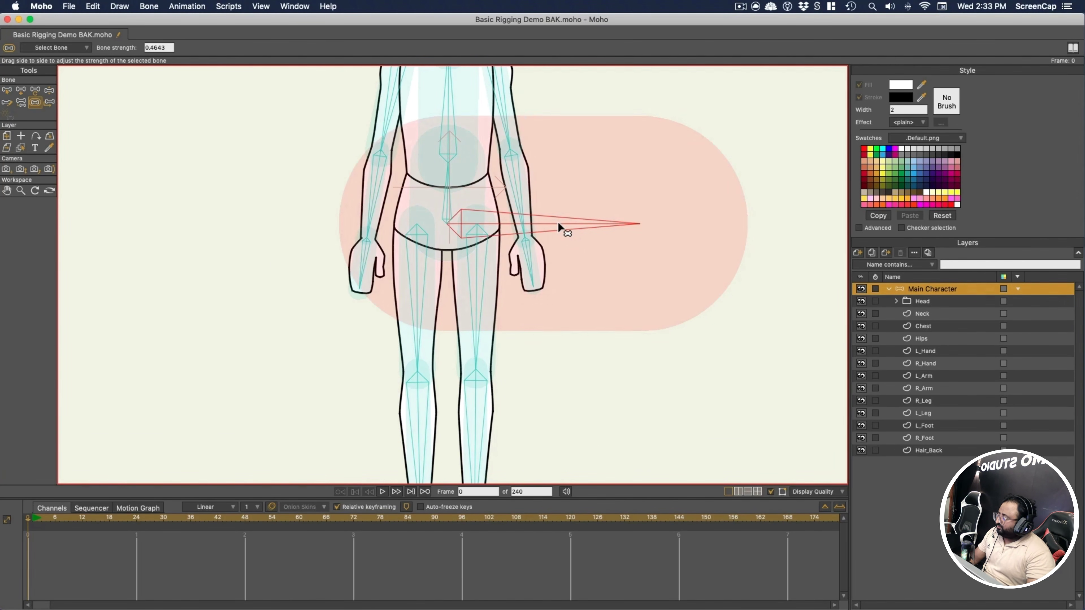
left_click_drag(561, 225, 225, 272)
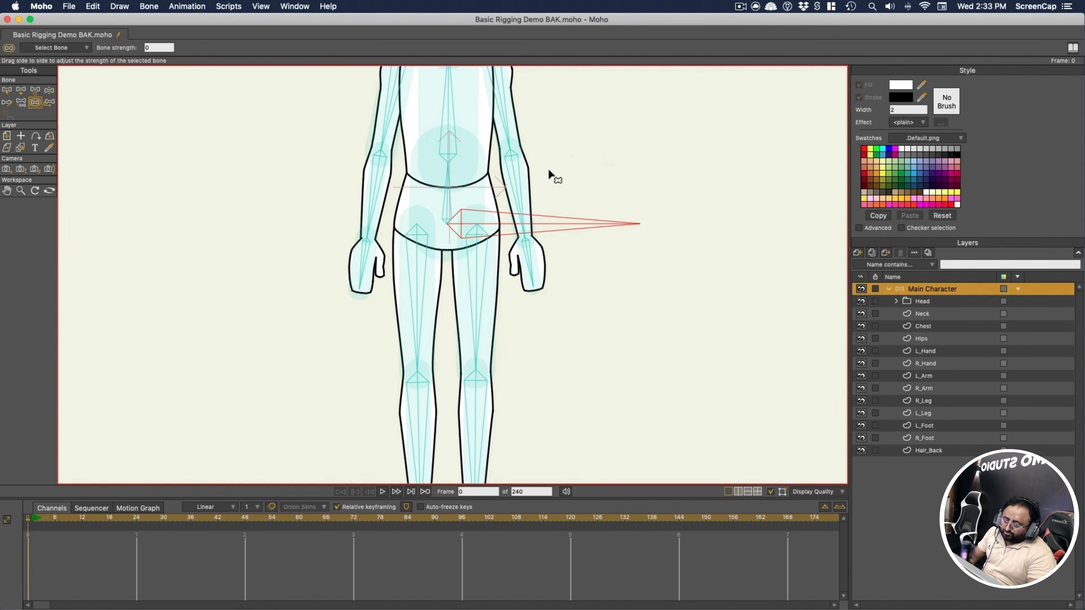
Test how the right leg deforms by moving its thigh bone with the Manipulate Bones tool
scroll(564, 141, "up", 5)
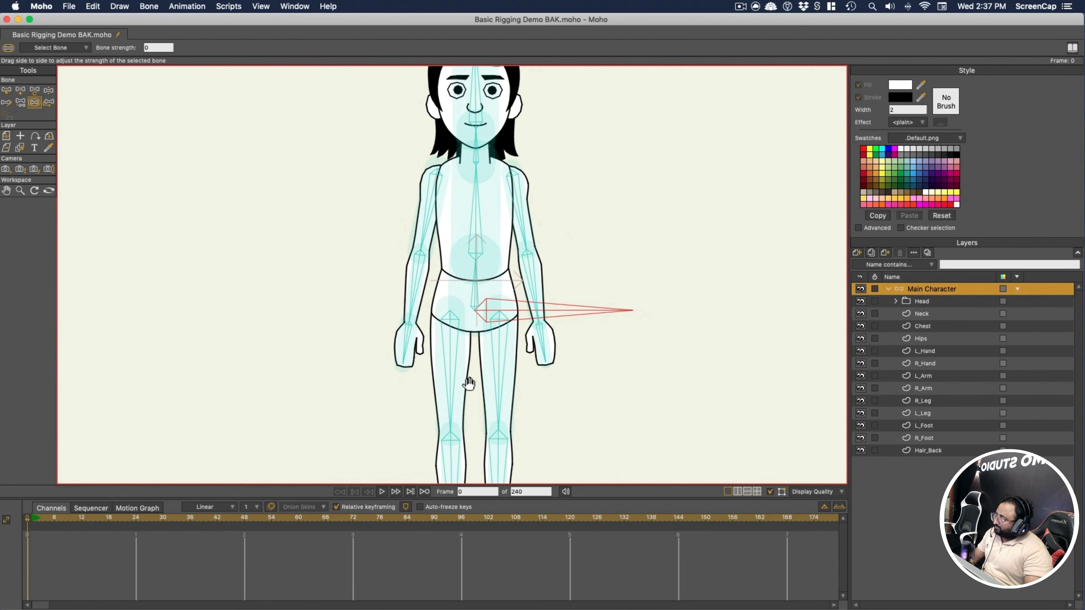
left_click_drag(467, 380, 474, 212)
scroll(474, 213, "up", 3)
scroll(474, 220, "down", 3)
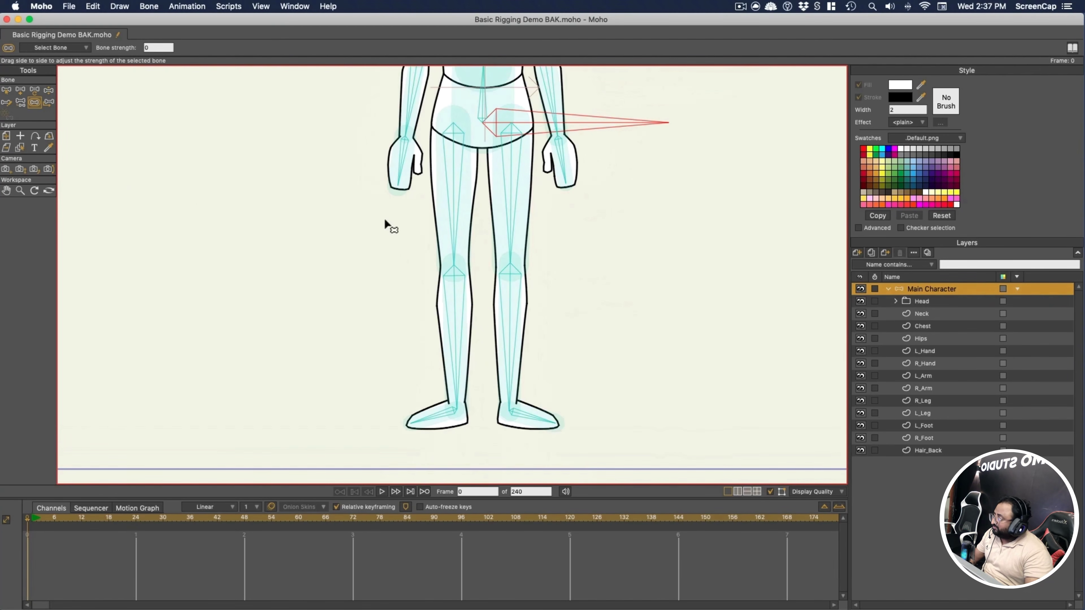
left_click(49, 89)
mouse_move(455, 227)
left_mouse_down()
mouse_move(349, 217)
mouse_move(454, 247)
left_mouse_up()
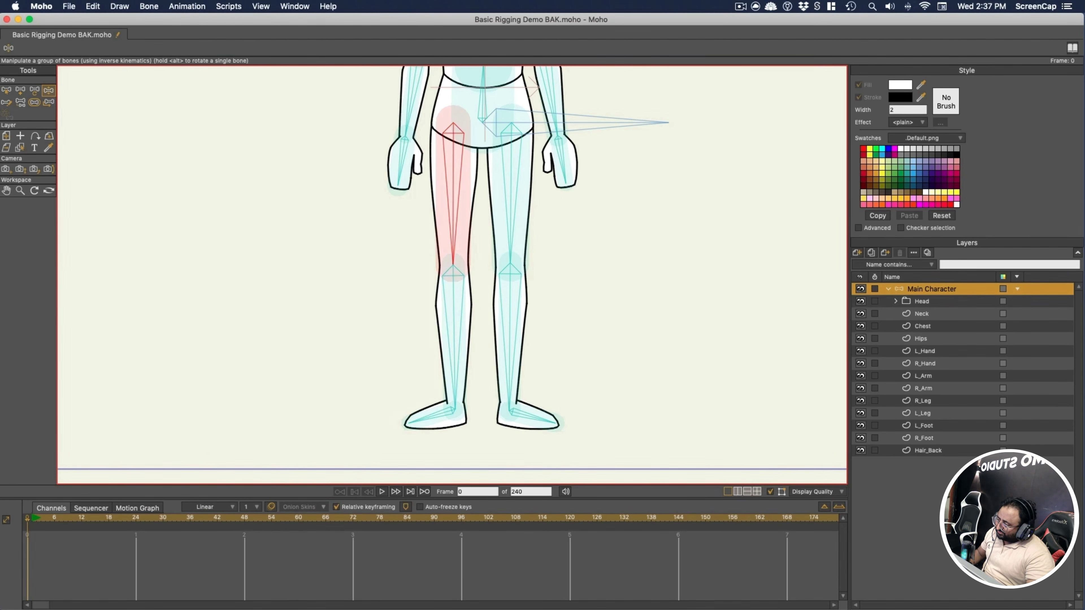
double_click(918, 290)
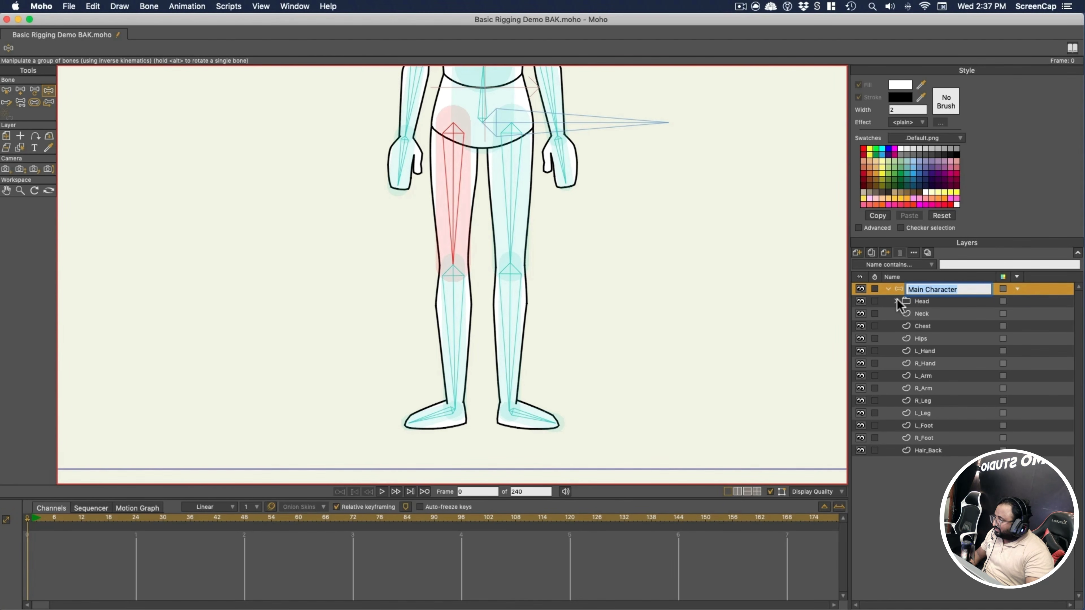
key("Return")
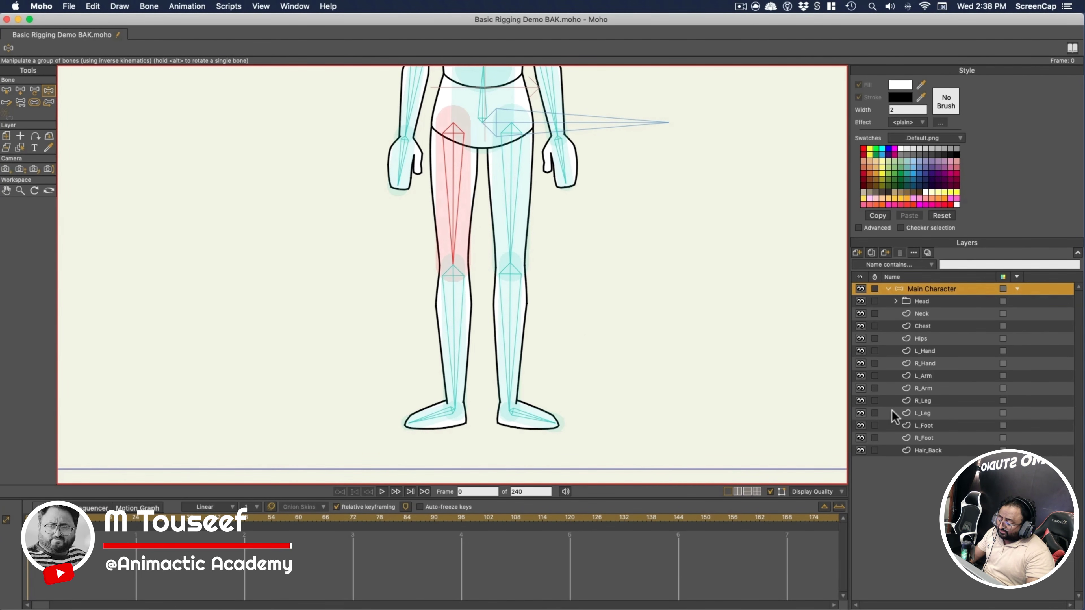
Select the R_Leg layer and try posing the right thigh and shin bones that affect it
left_click(926, 401)
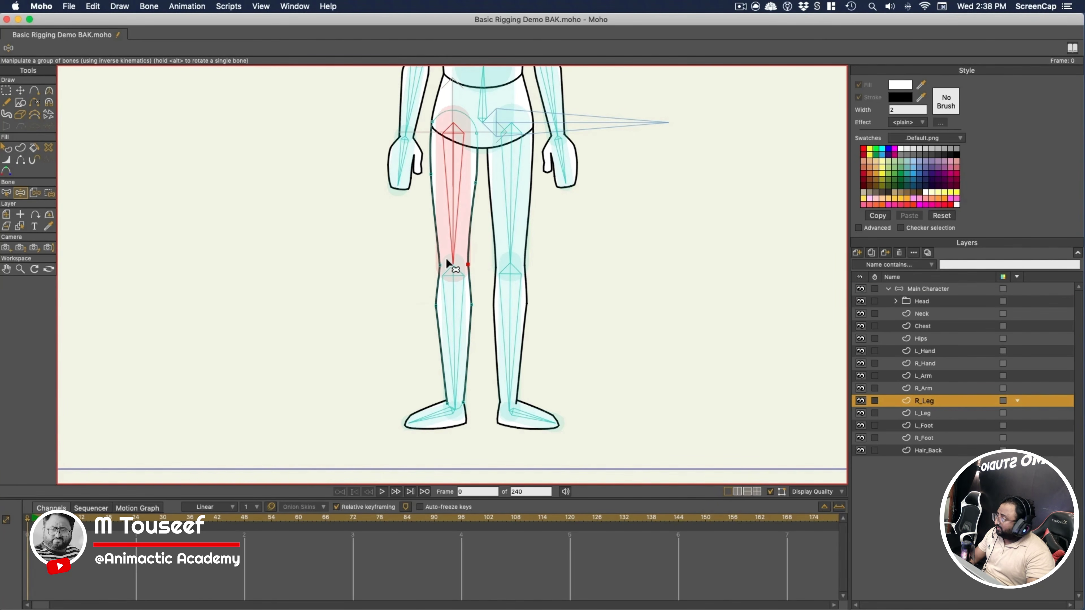
scroll(447, 263, "up", 3)
scroll(474, 288, "down", 3)
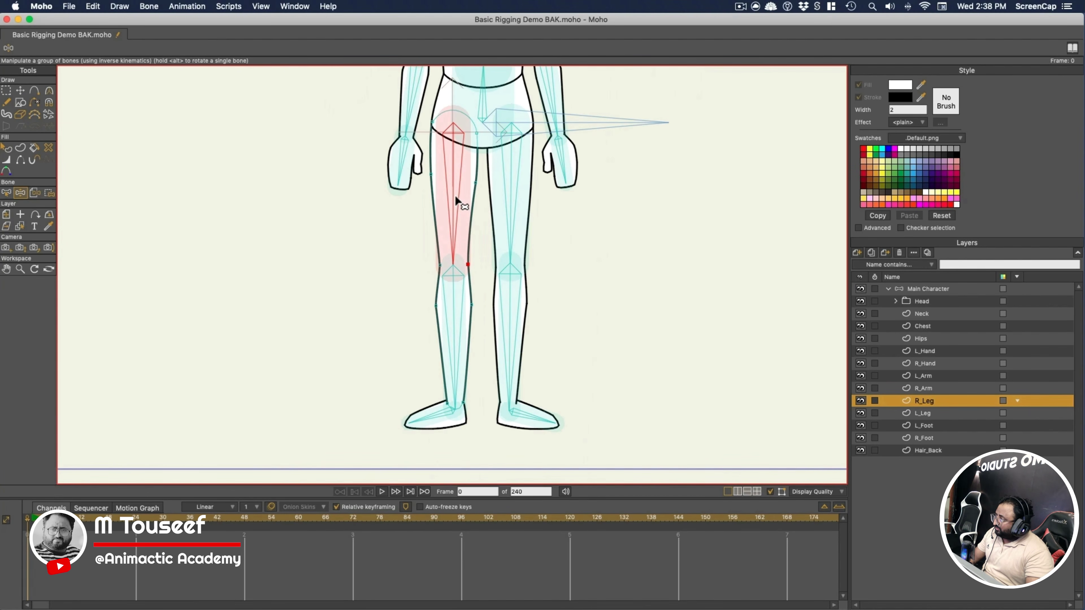
left_click(456, 306)
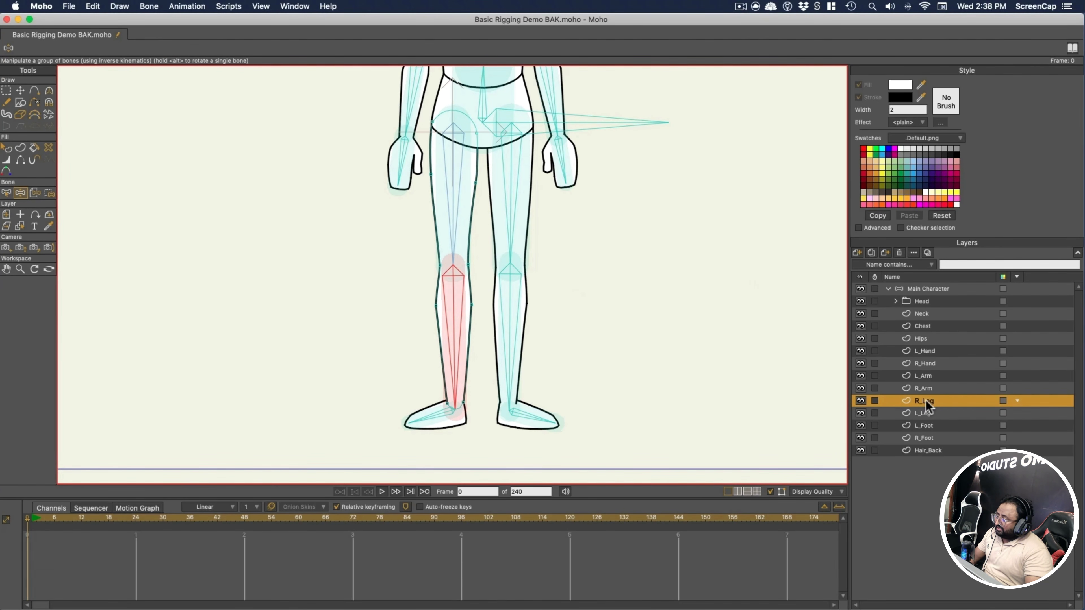
left_click(454, 197)
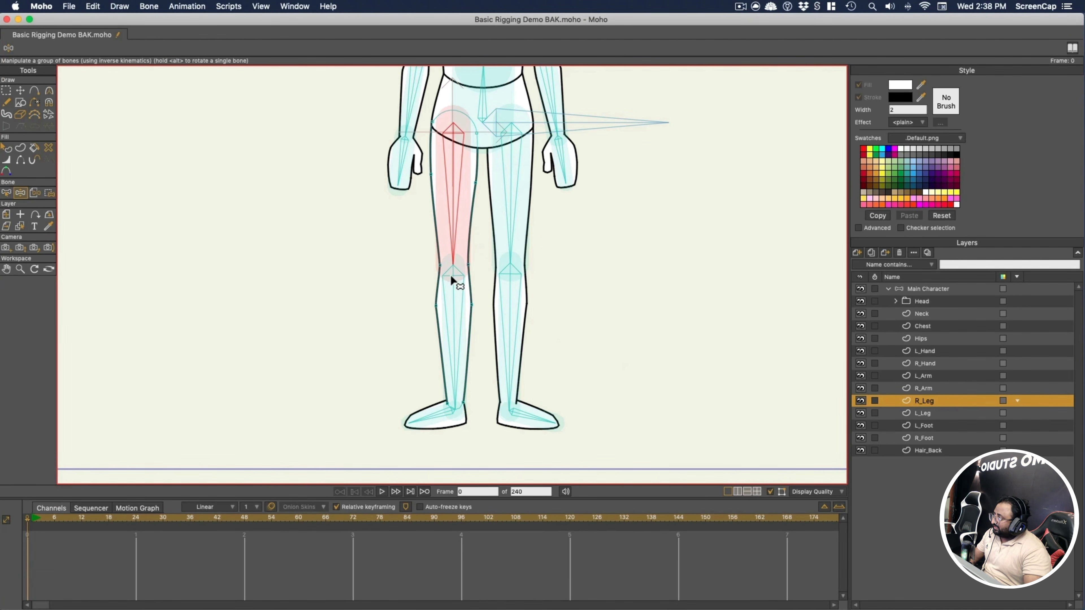
left_click(455, 303)
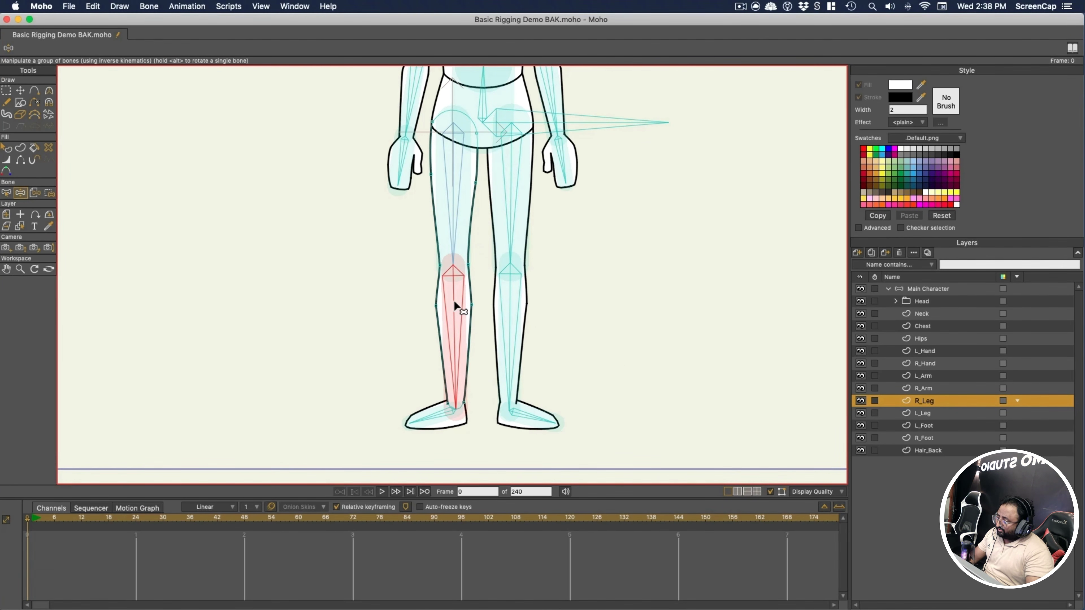
key("Up")
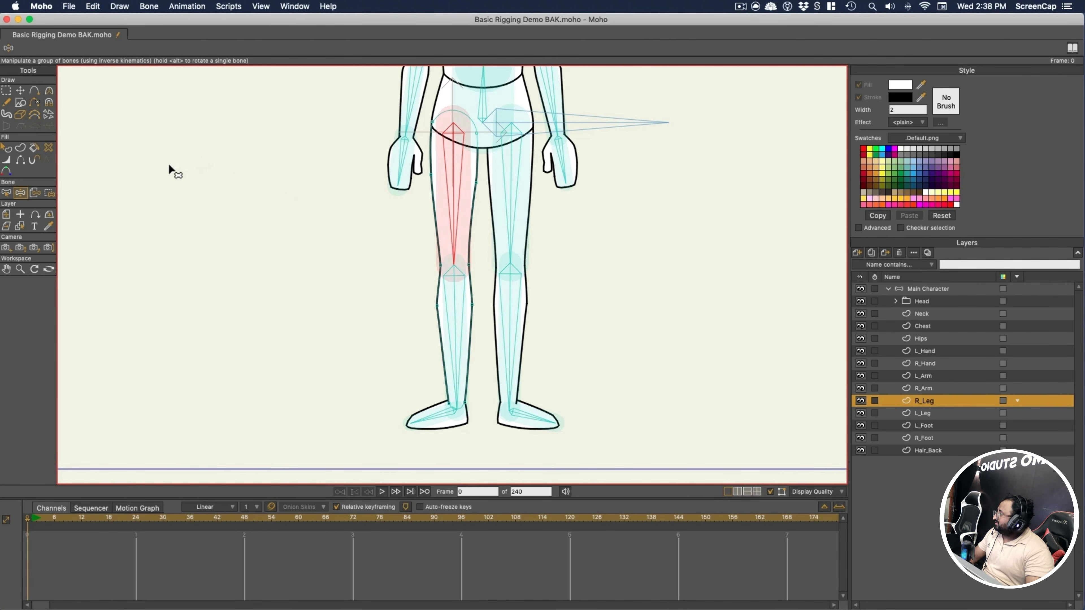
Select the R_Thigh and R_Shin bones and use only them for flexi-binding the R_Leg layer
left_click(6, 193)
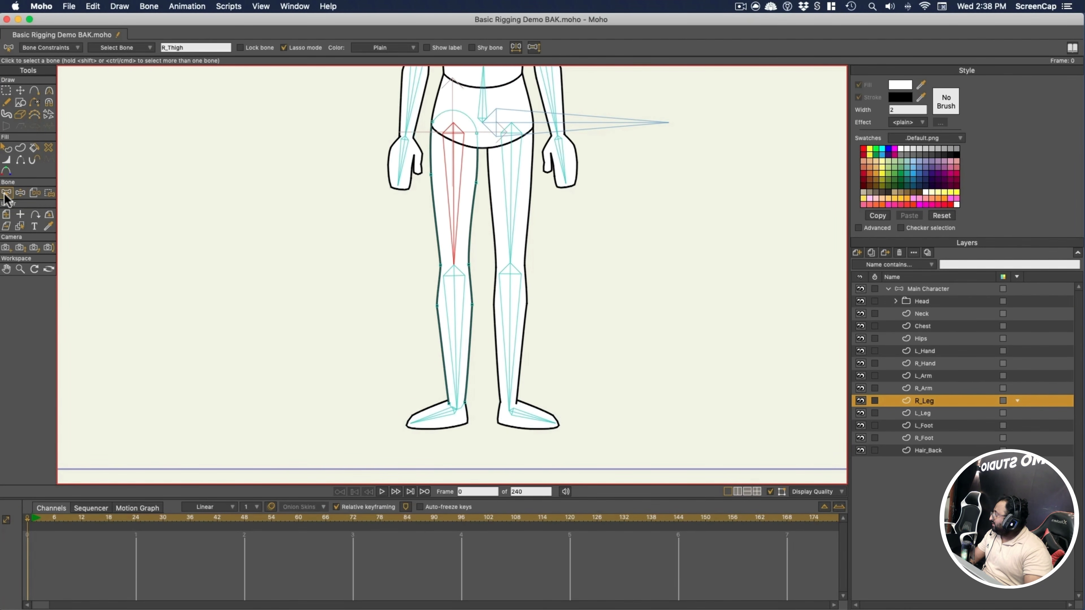
left_click(635, 358)
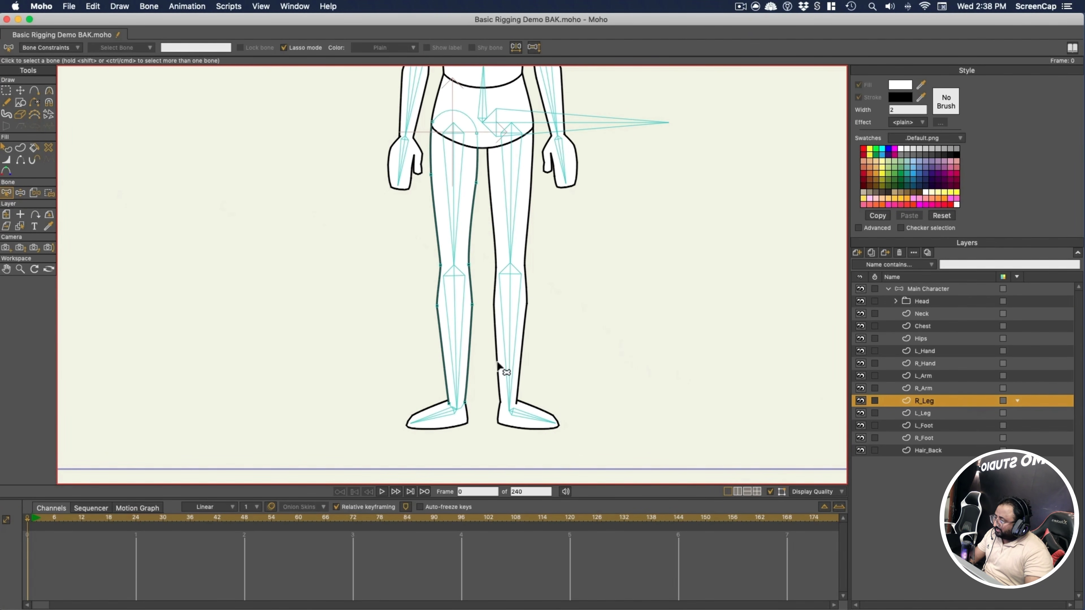
left_click(452, 199)
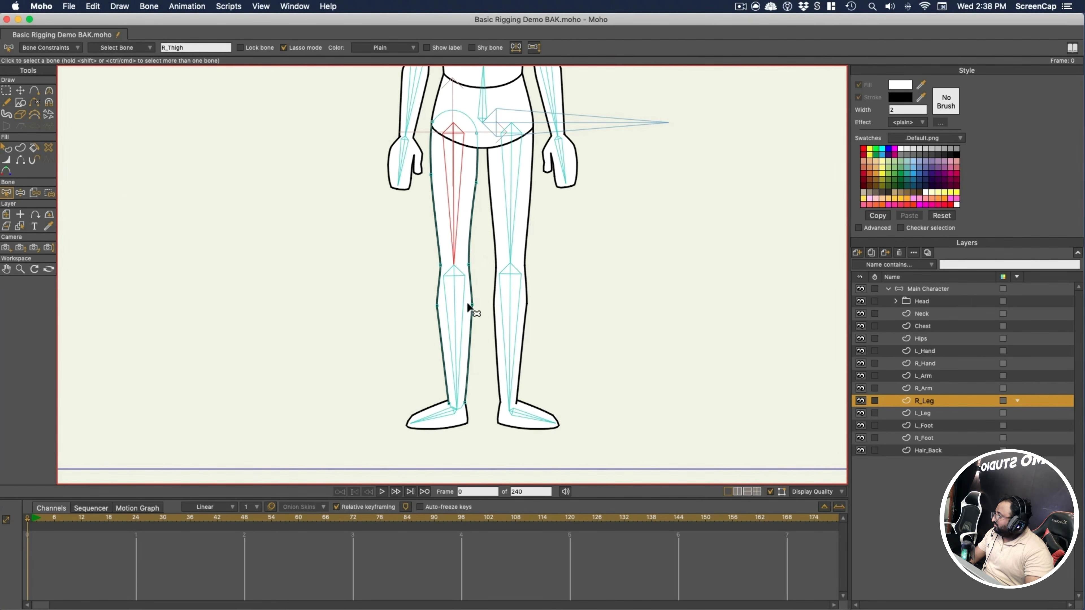
left_click(453, 323, "shift")
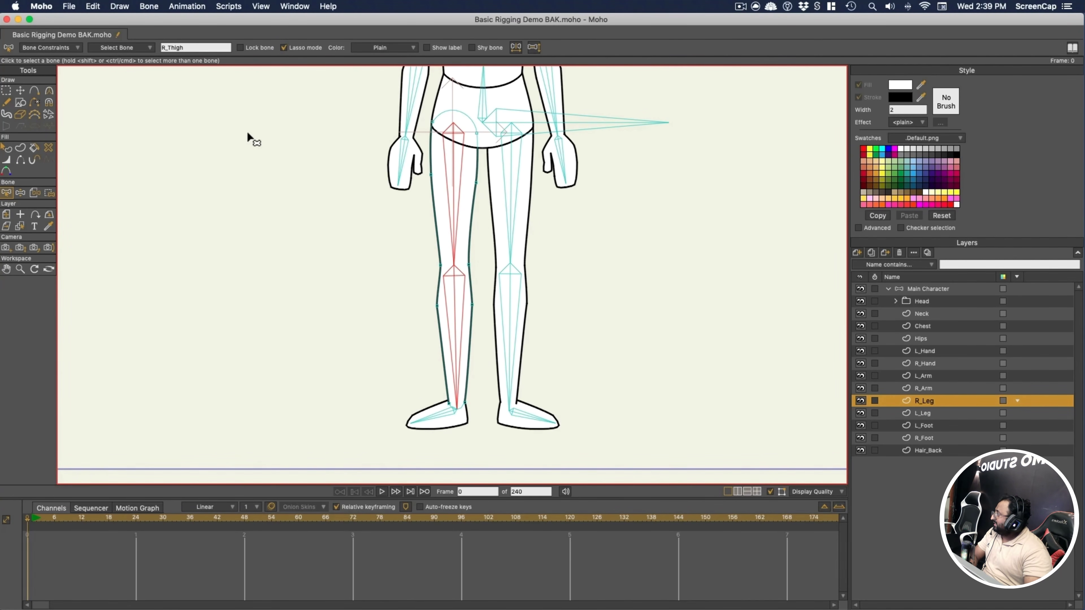
left_click(150, 7)
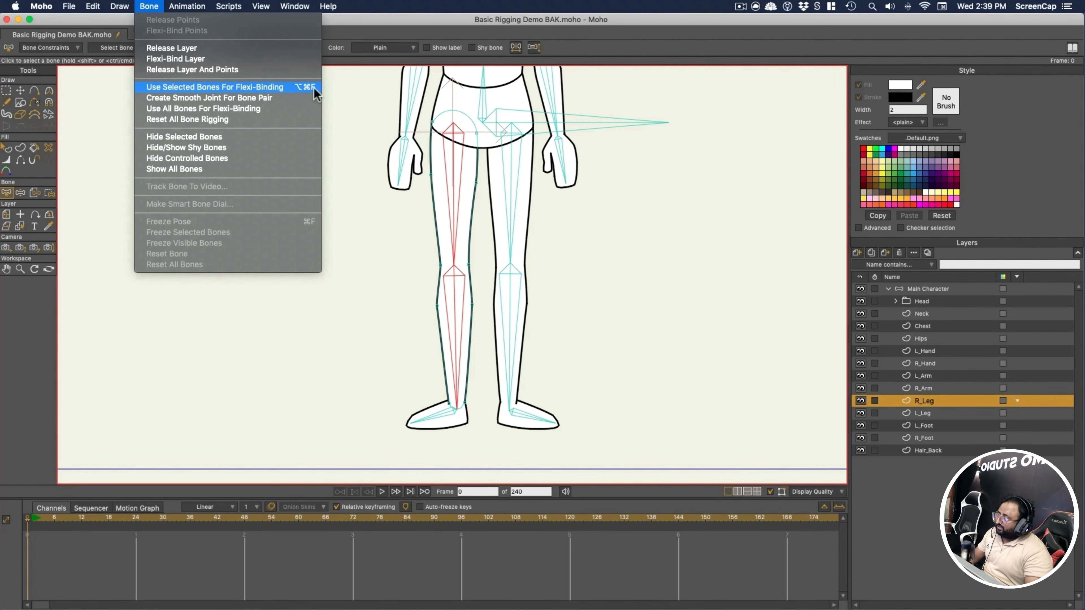
left_click(273, 87)
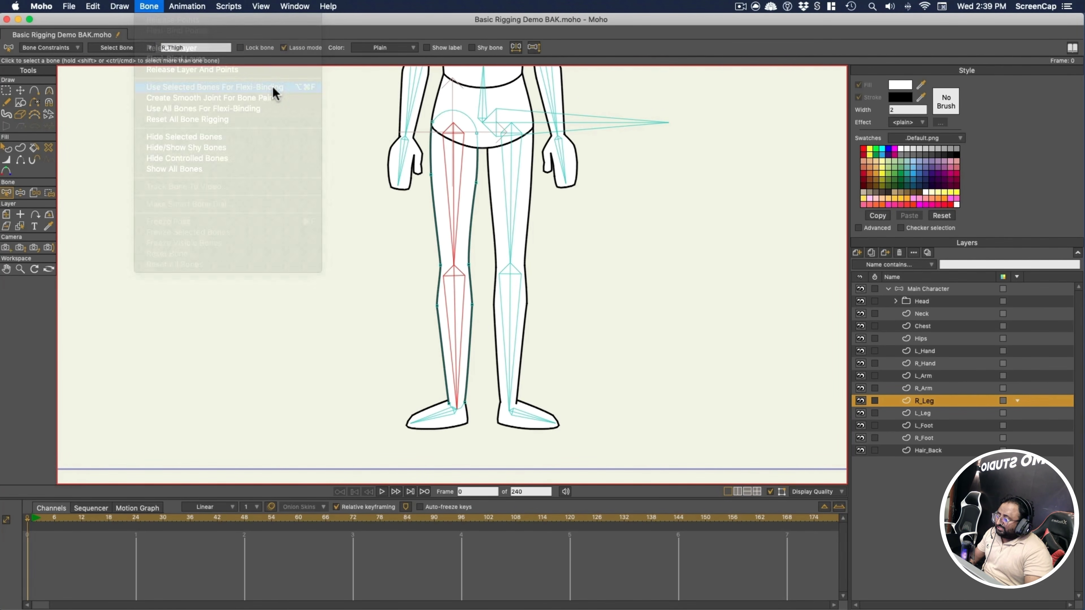
left_click(274, 90)
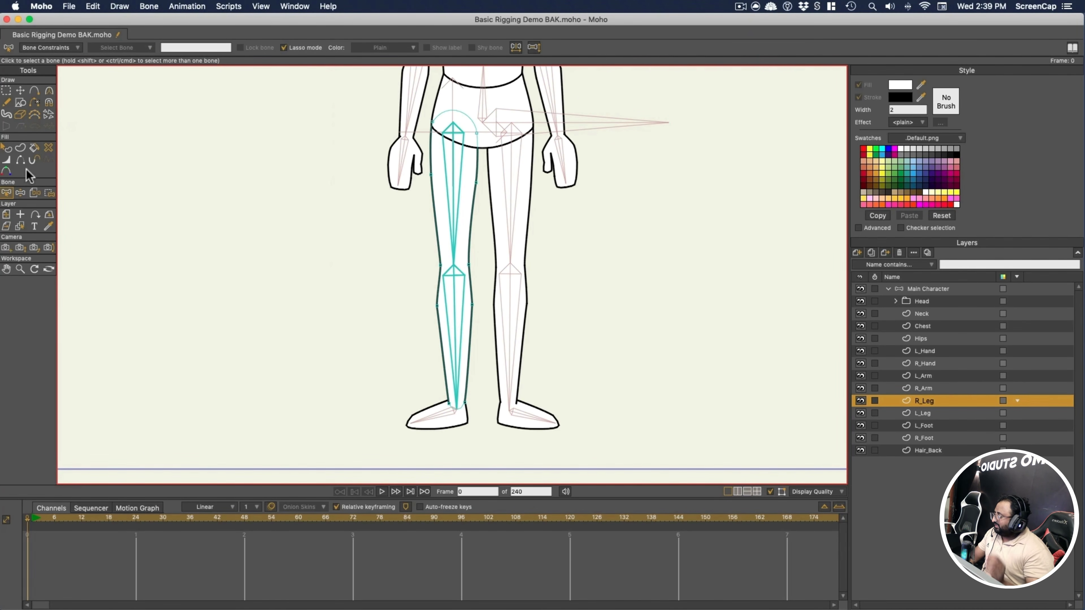
Test the R_Leg binding by moving the right leg with Manipulate Bones, and undo the pose change
left_click(20, 192)
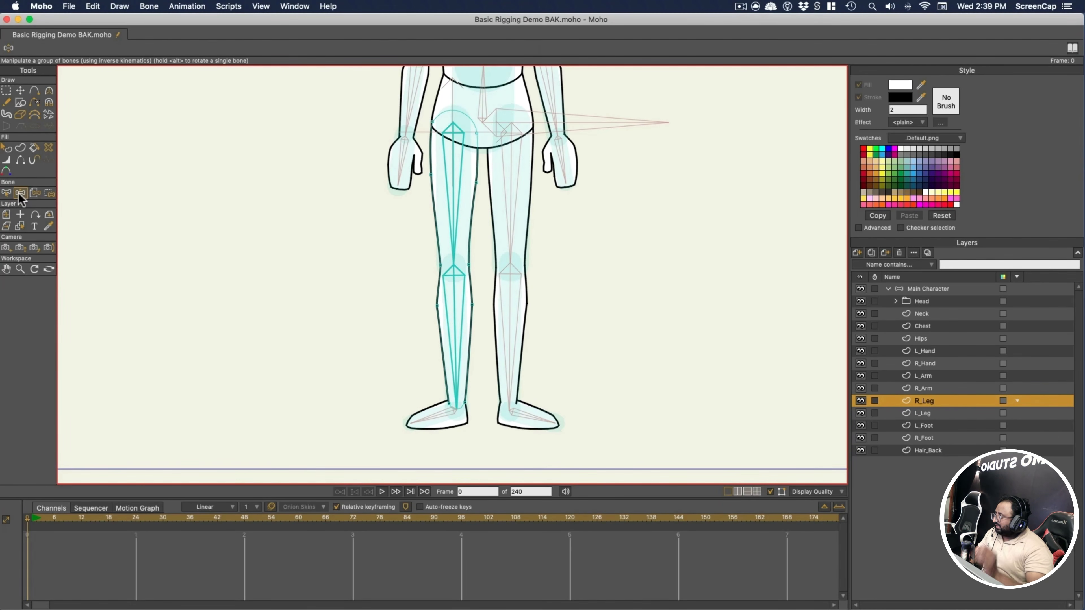
left_click_drag(450, 237, 428, 231)
key("super+z")
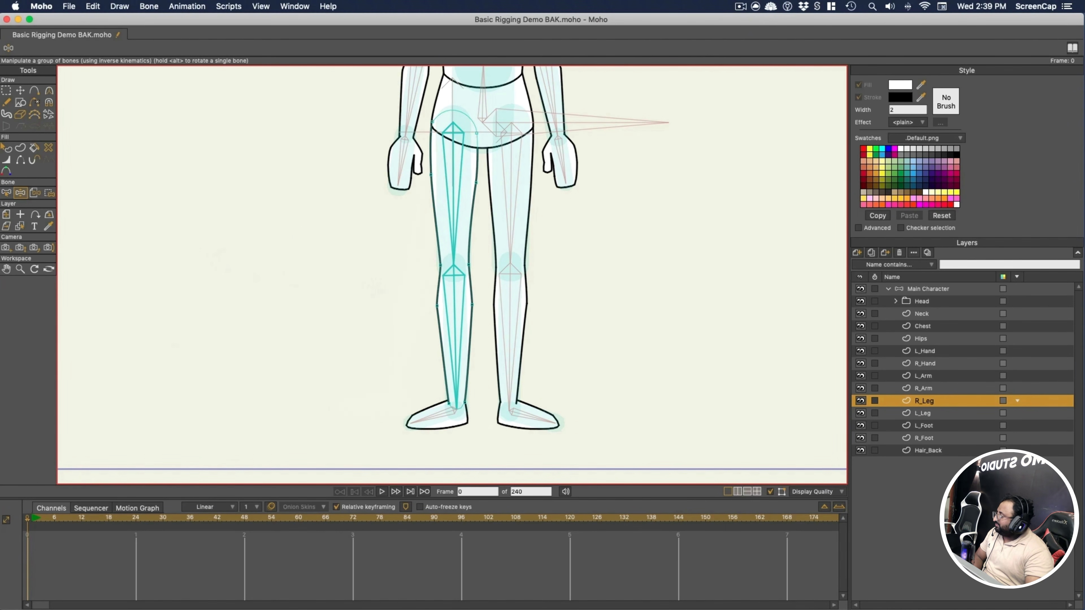
left_click(456, 387)
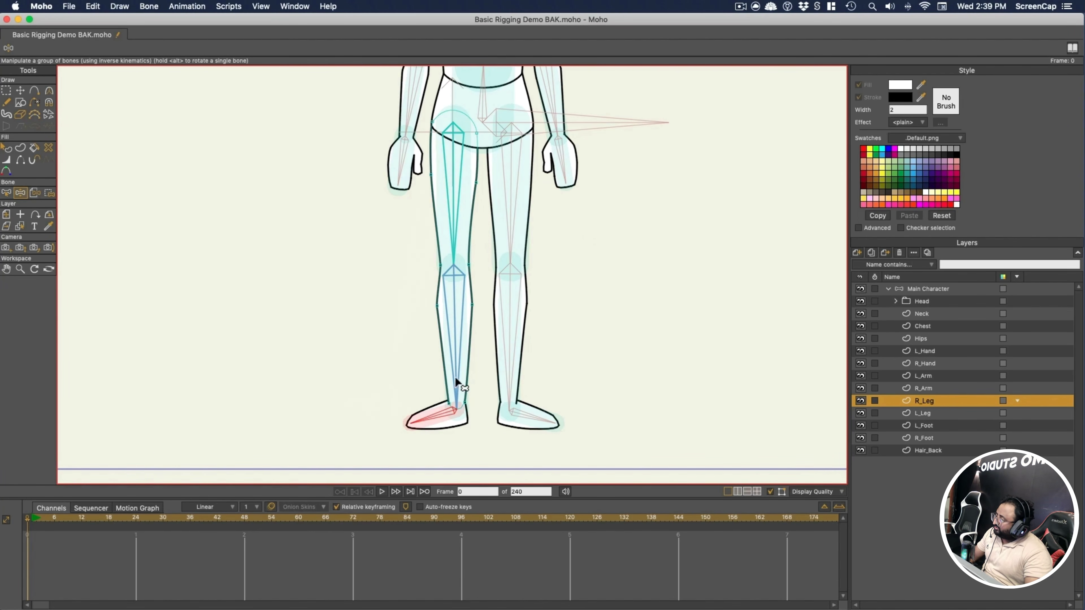
Flexi-bind the R_Foot layer to the right foot and shin bones only
left_click(925, 438)
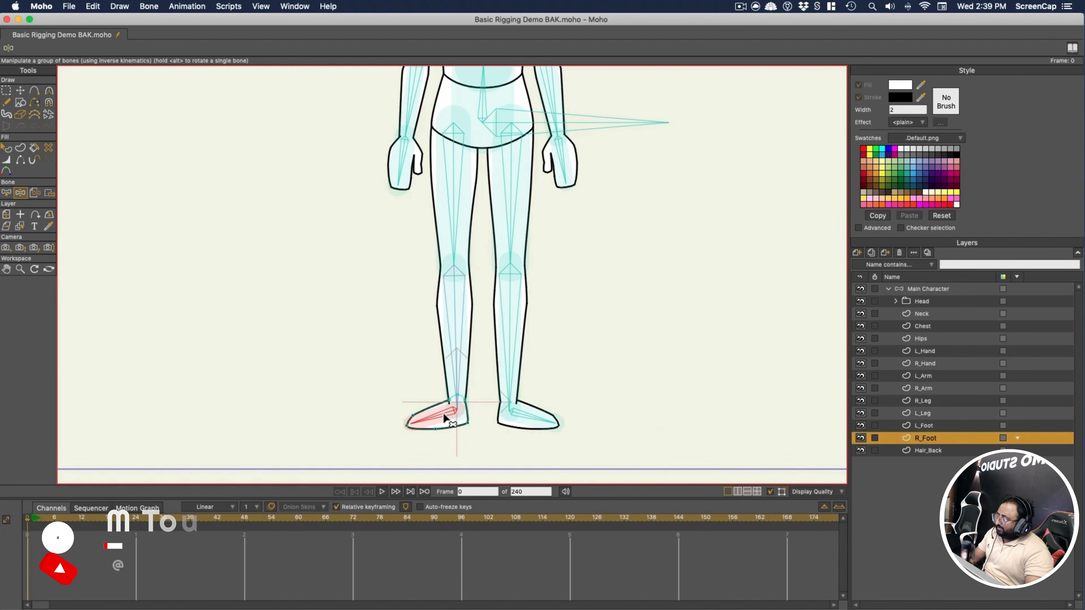
left_click(149, 6)
left_click(175, 90)
key("b")
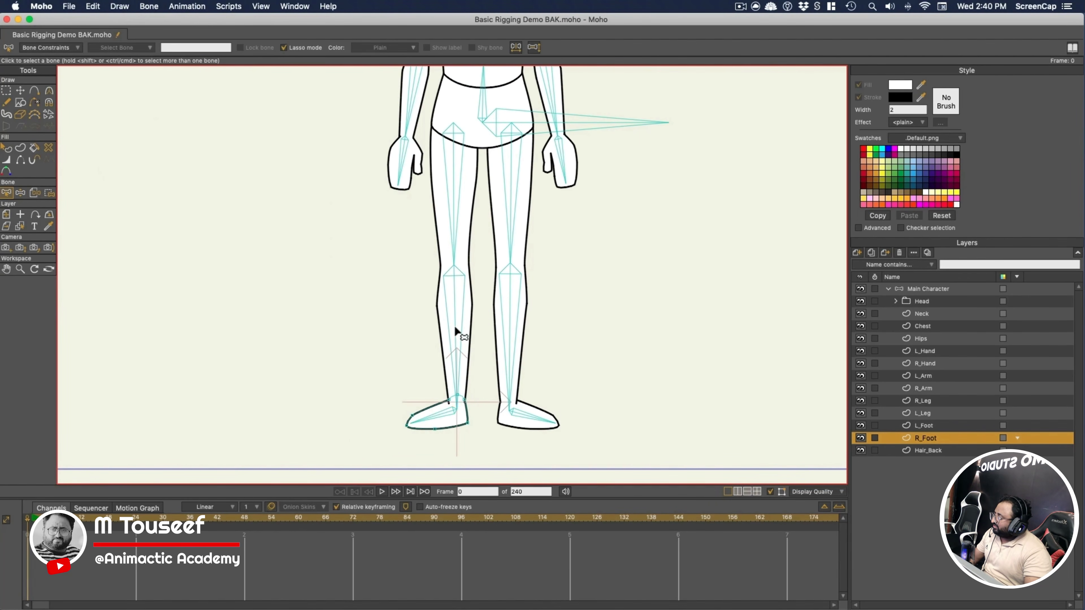
left_click(460, 339, "shift")
left_click(149, 6)
left_click(159, 84)
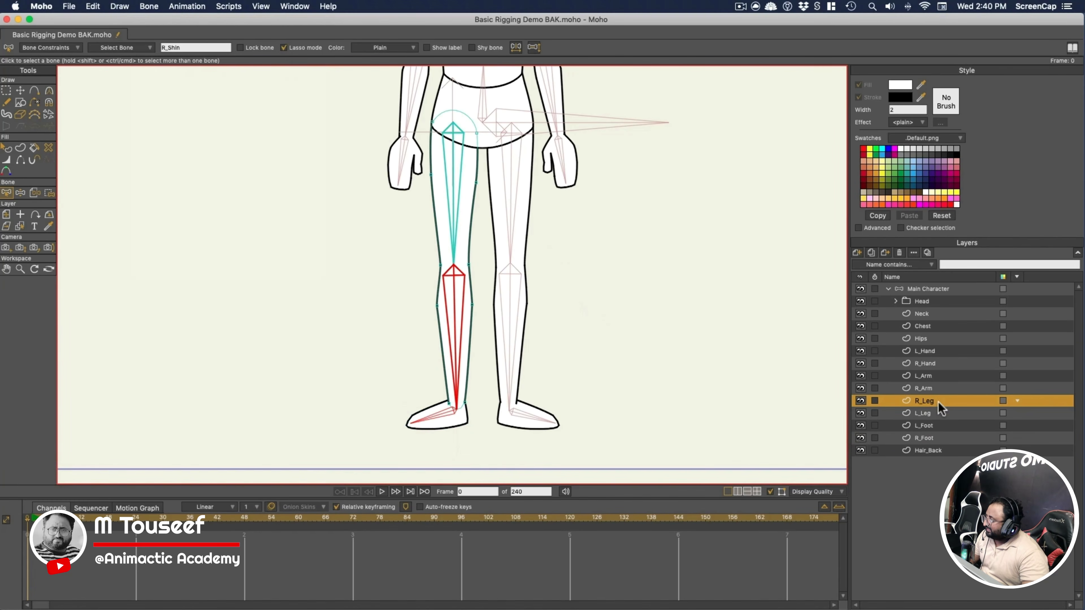
Flexi-bind the L_Leg layer to the left thigh and shin bones only
left_click(513, 310)
left_click(149, 6)
left_click(171, 87)
Flexi-bind the L_Foot layer to the left foot and left shin bones only
left_click(533, 414)
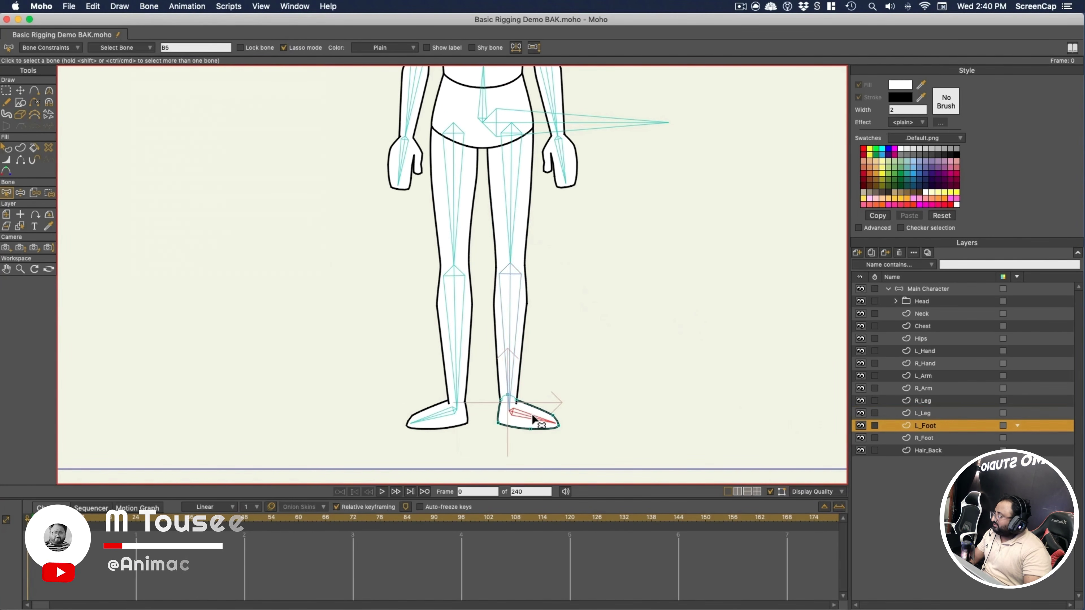
left_click(148, 6)
left_click(166, 88)
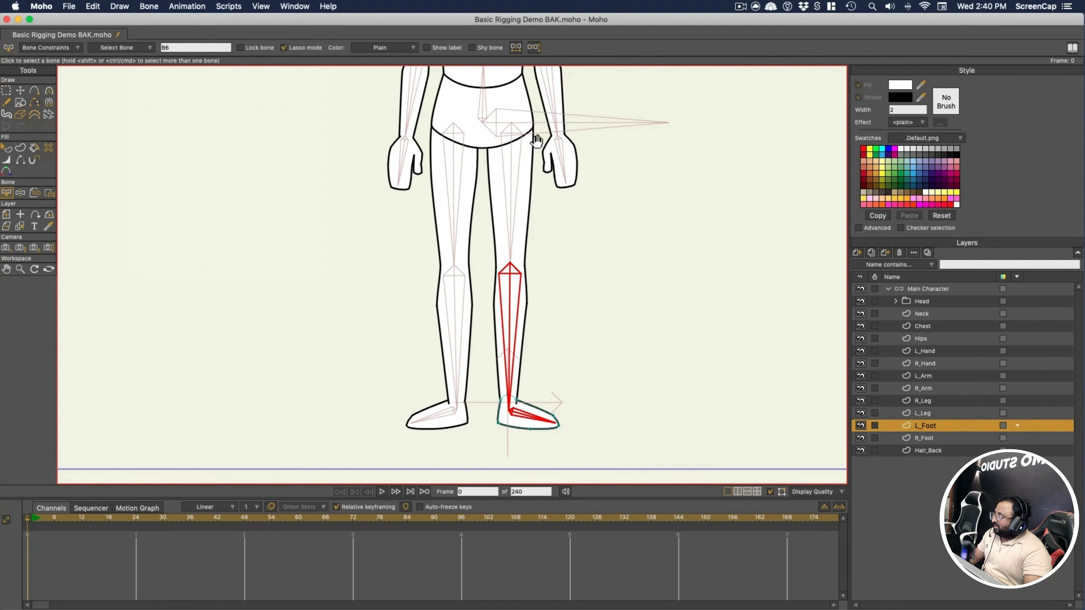
Flexi-bind the Hips layer to the hip bone and both thigh bones only
left_click(541, 213)
left_click(476, 261)
left_click(528, 262, "shift")
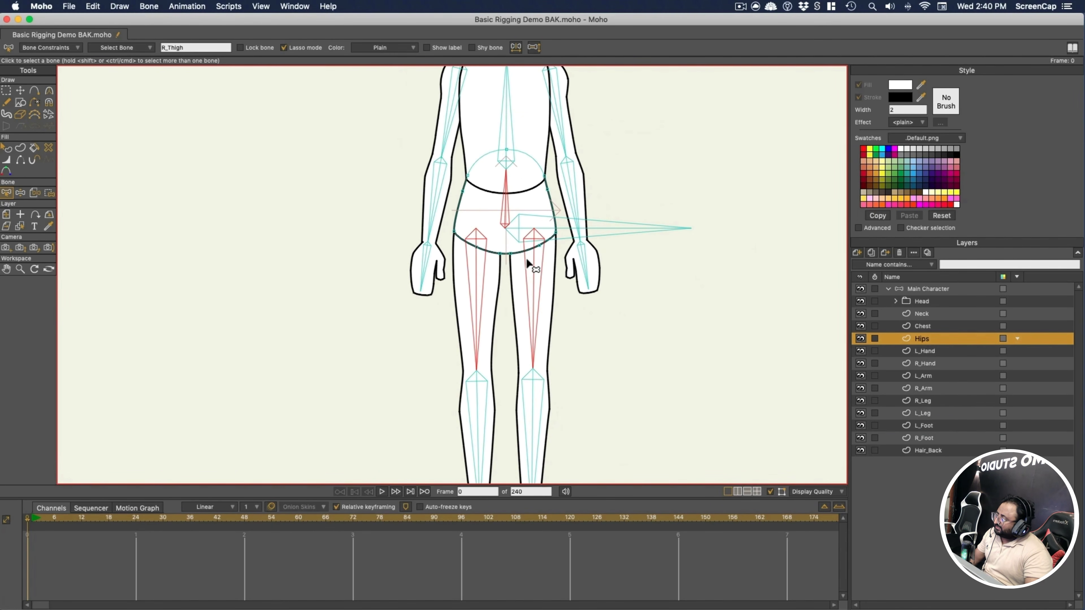
left_click(148, 6)
left_click(159, 87)
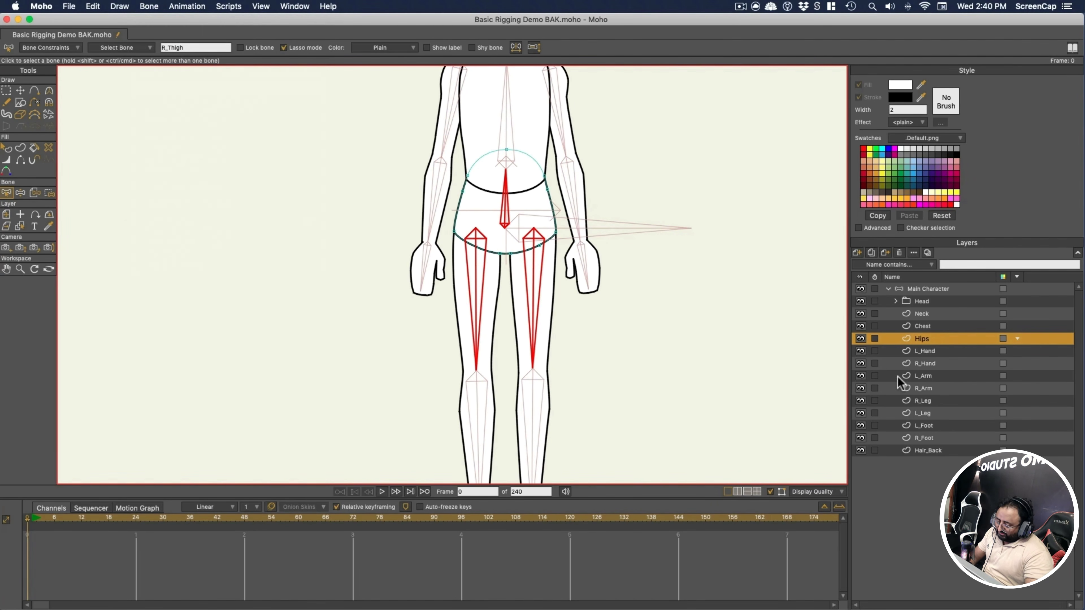
Try to flexi-bind the Neck layer using the selected neck, chest and left hand bones
left_click(910, 326)
left_click(503, 167)
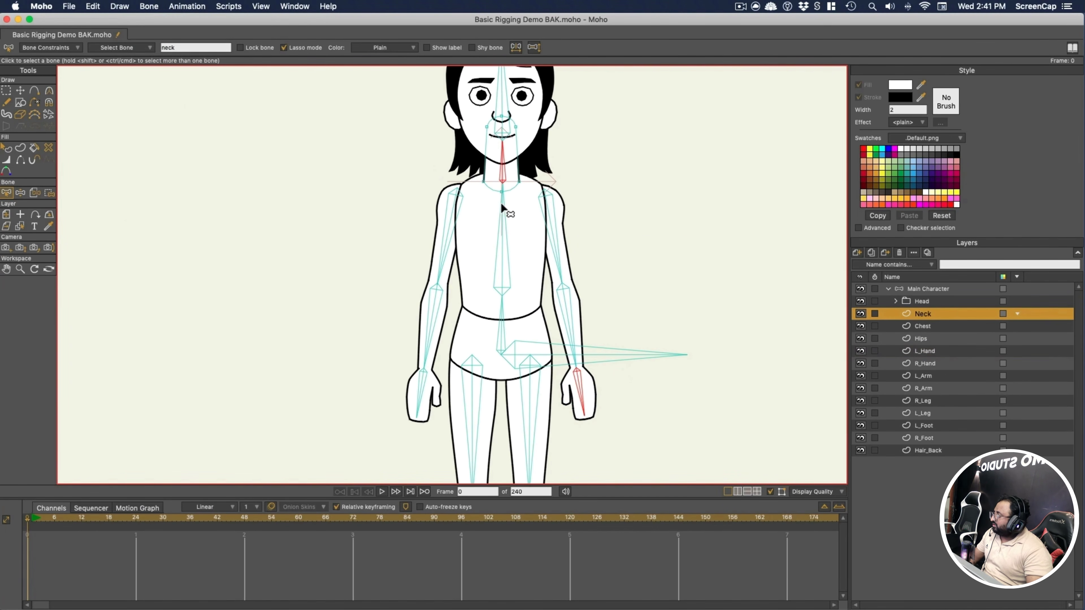
left_click(504, 209, "shift")
left_click(149, 6)
left_click(167, 87)
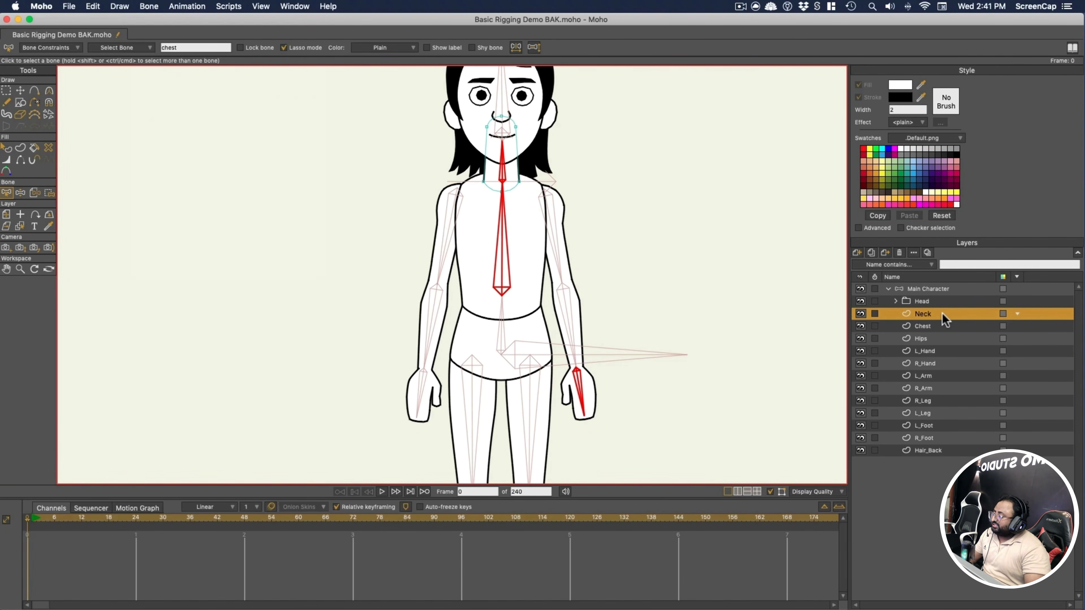
Reset all bone rigging on the Neck layer and flexi-bind it to the neck and chest bones only
left_click(147, 7)
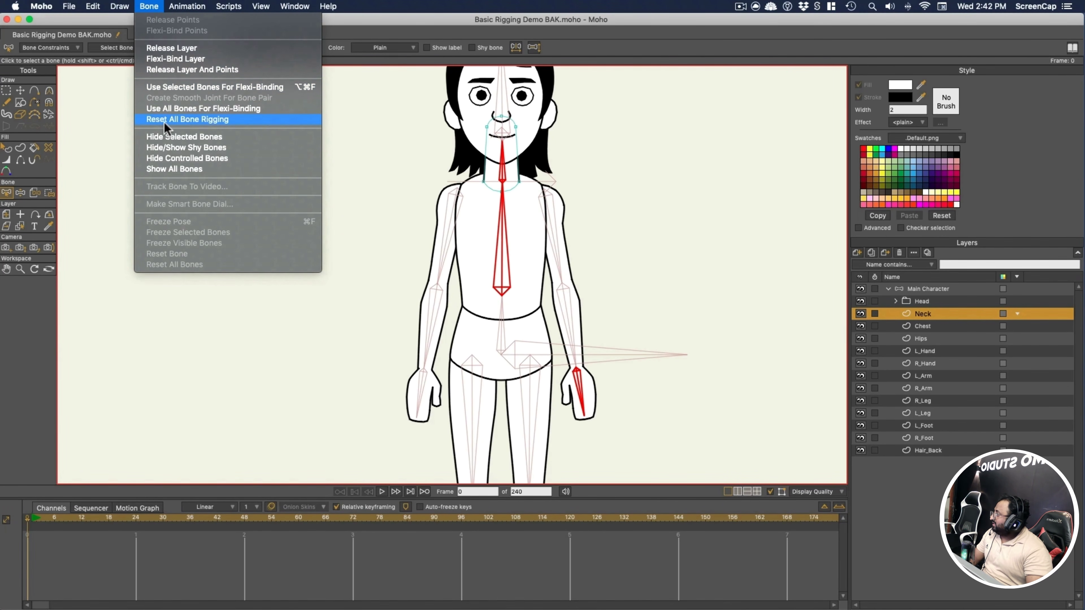
left_click(182, 121)
left_click(505, 246, "shift")
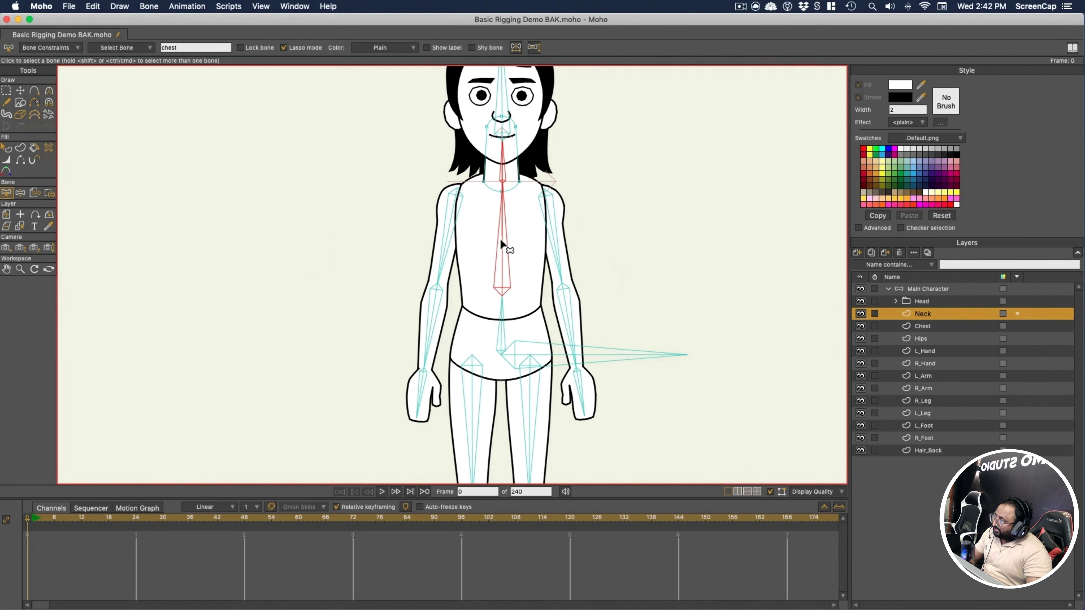
left_click(148, 6)
left_click(153, 86)
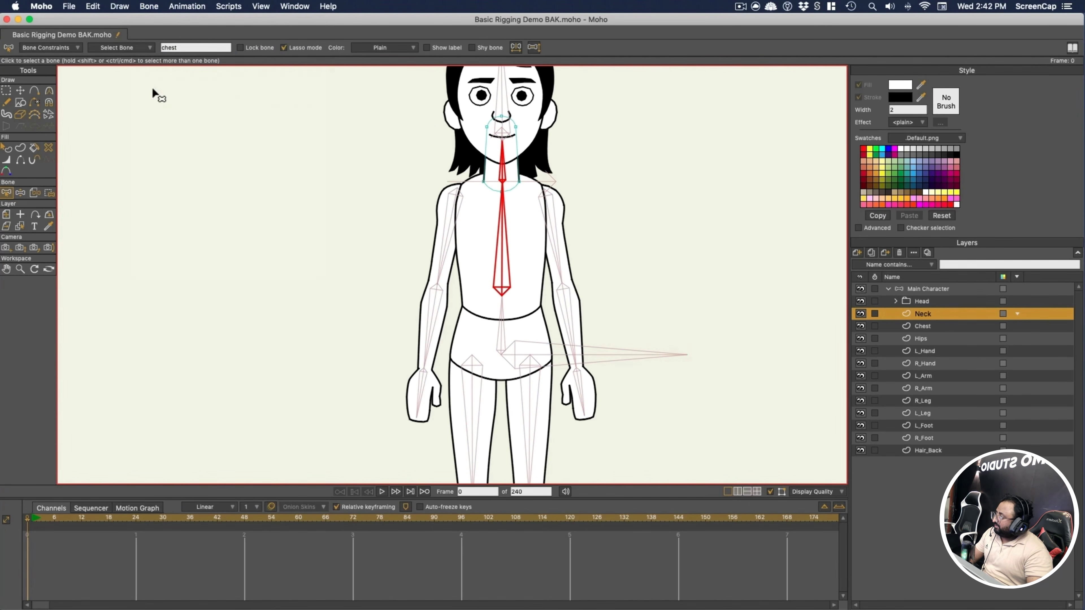
Flexi-bind the Head group layer to the head bone only
left_click(551, 125)
left_click(164, 8)
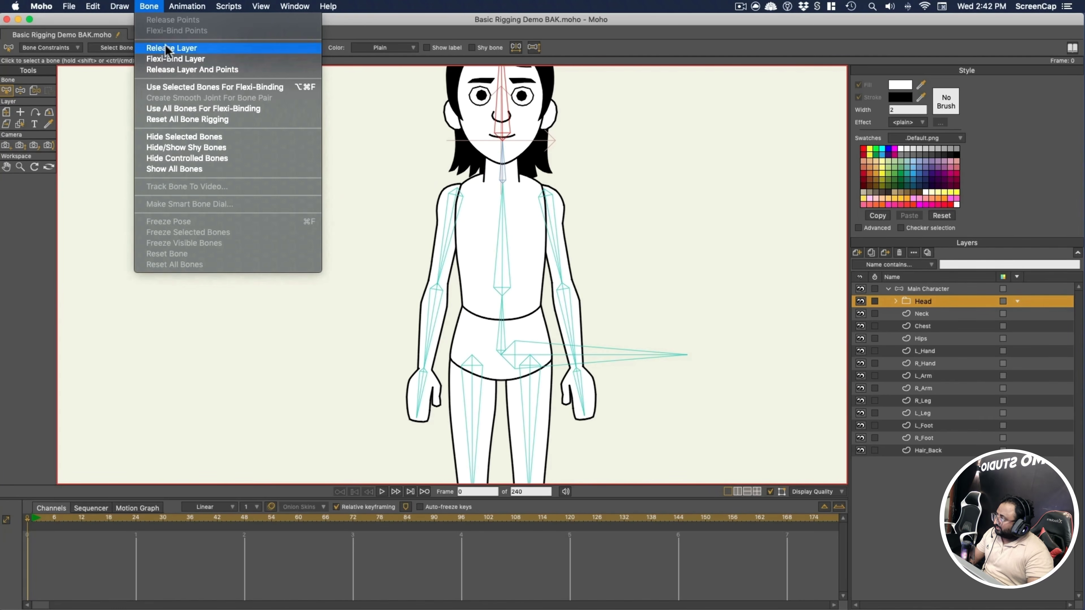
left_click(179, 48)
scroll(259, 114, "up", 2)
left_click(162, 8)
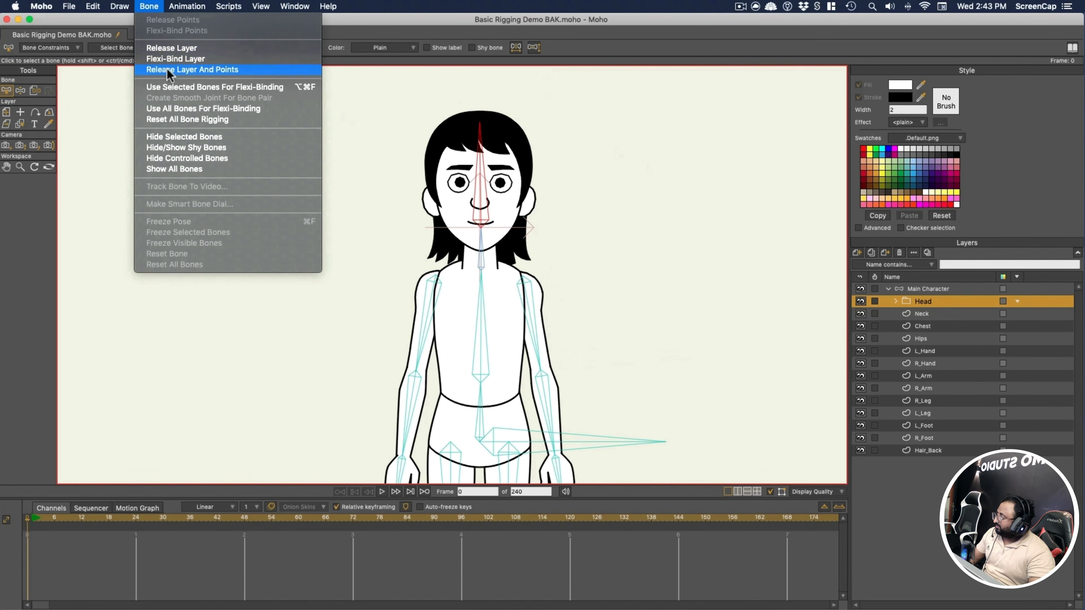
left_click(171, 86)
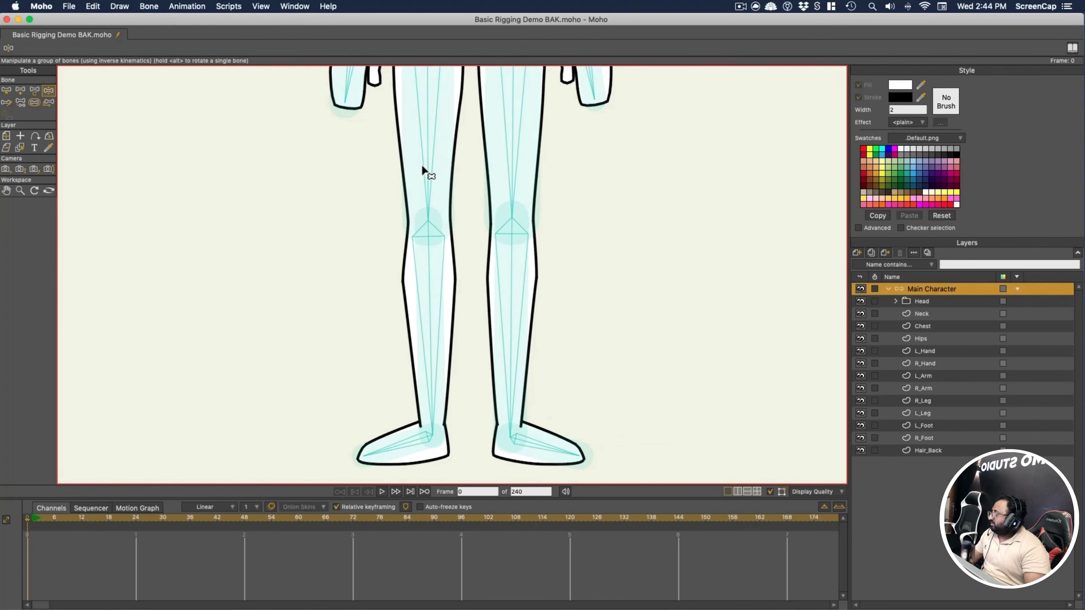
Test the right leg's bend, and add points around the knee on both sides of the R_Leg outline
left_click_drag(423, 169, 334, 304)
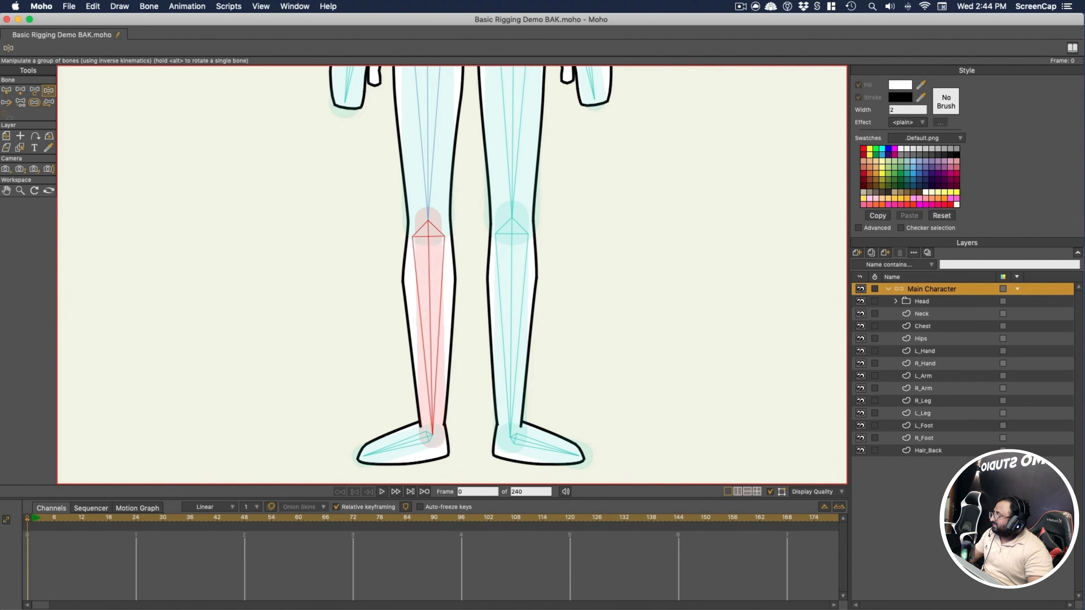
left_click(932, 400)
key("a")
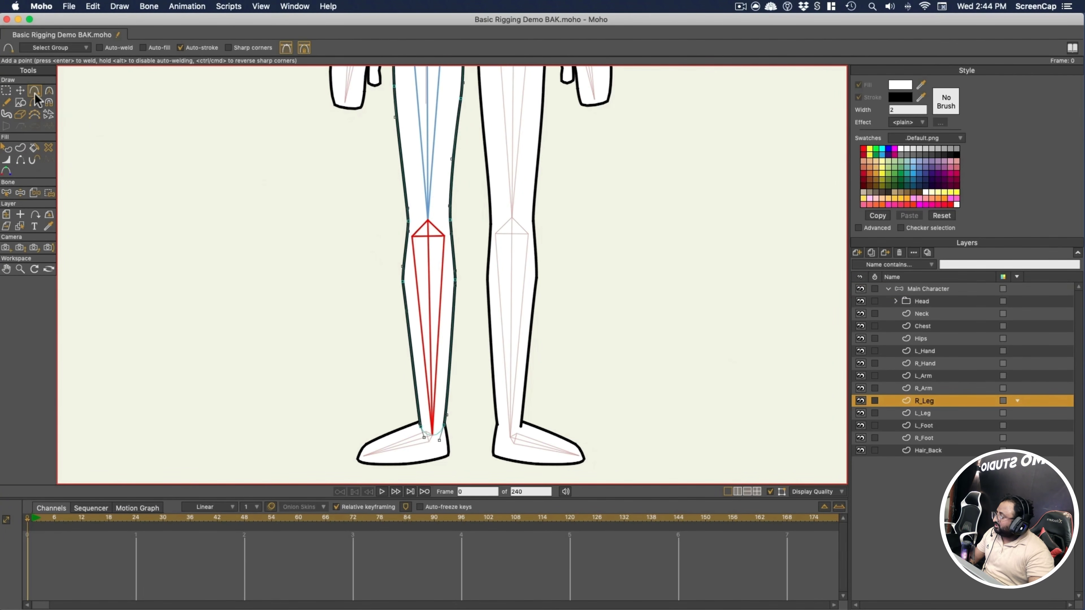
left_click(401, 165)
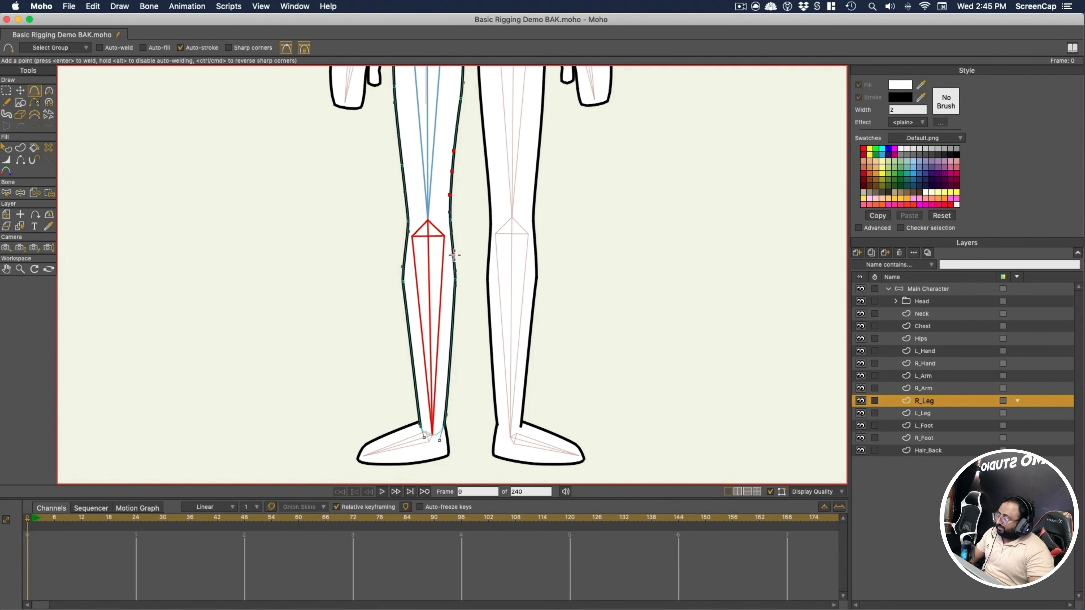
left_click(452, 195)
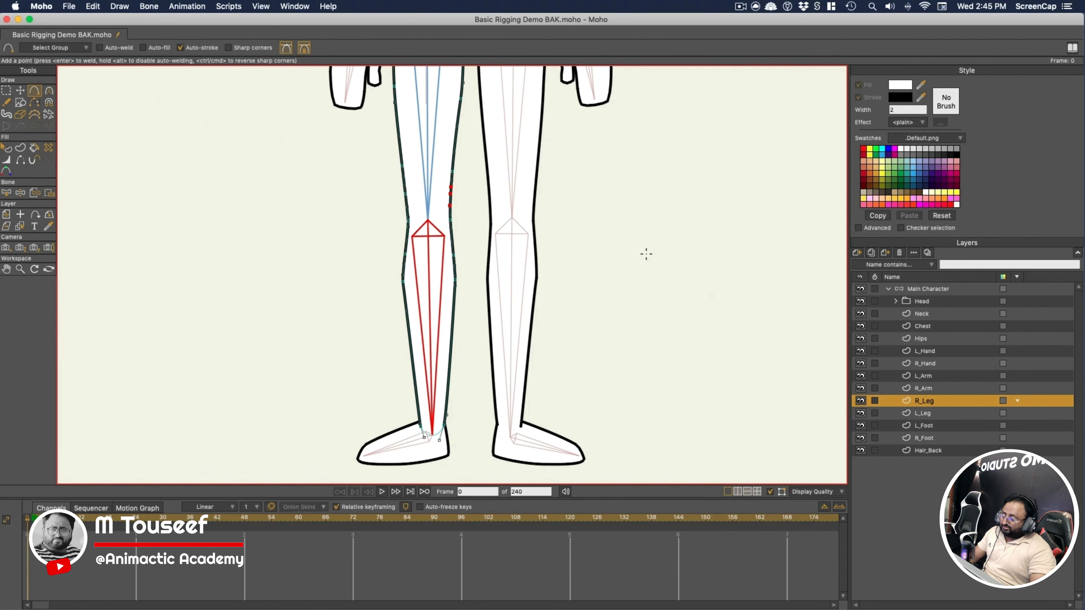
Set the right shin's bone strength to 0.0929, test the right leg's bend with Manipulate Bones, and undo the pose change
left_click(932, 289)
left_click(34, 102)
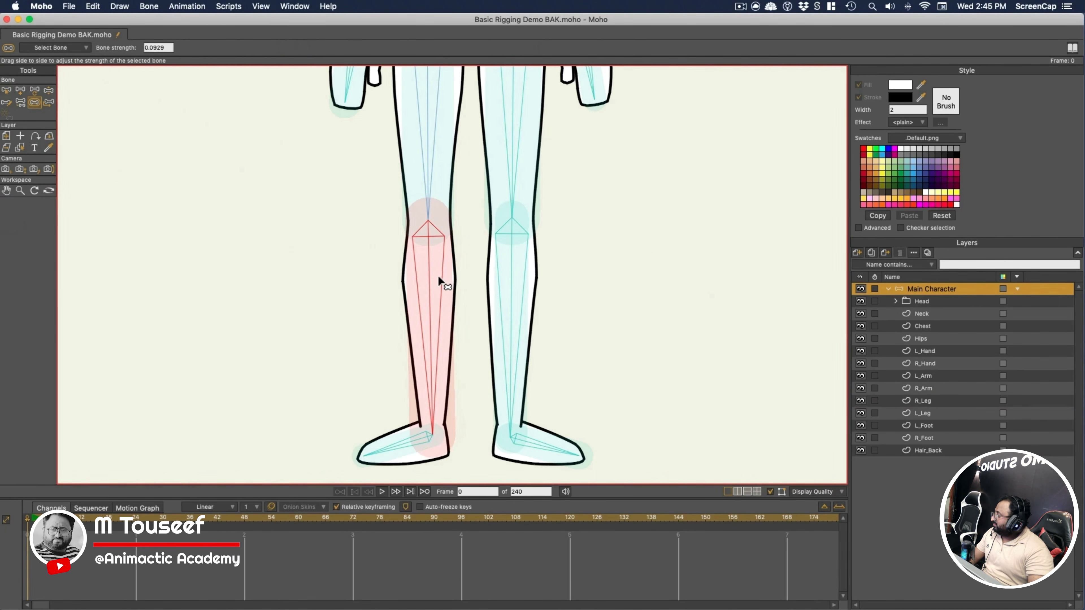
left_click(428, 171)
left_click_drag(406, 344, 412, 116)
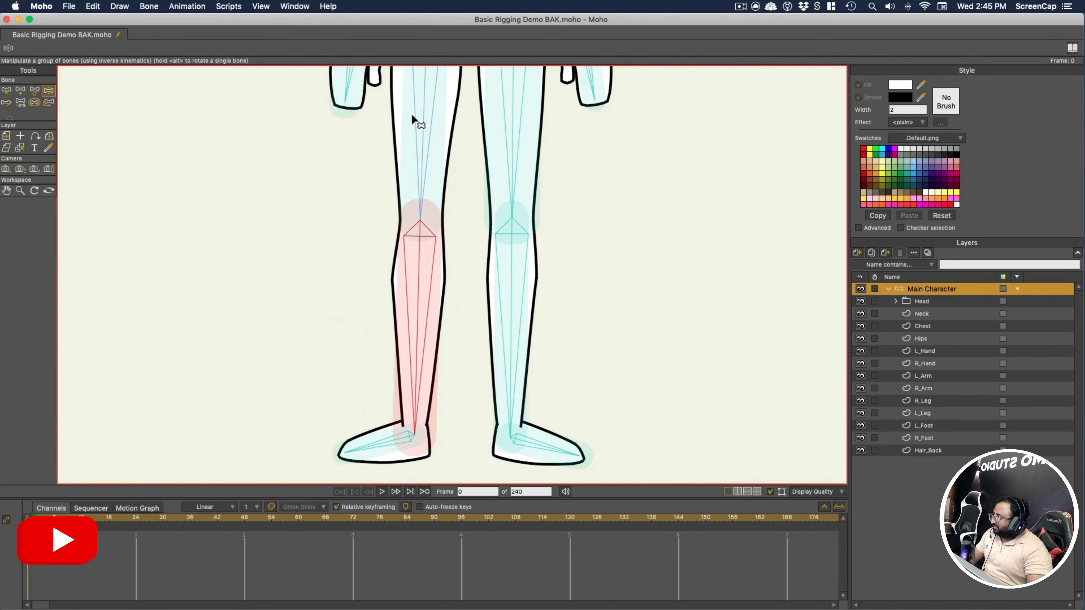
left_click(427, 177)
key("z")
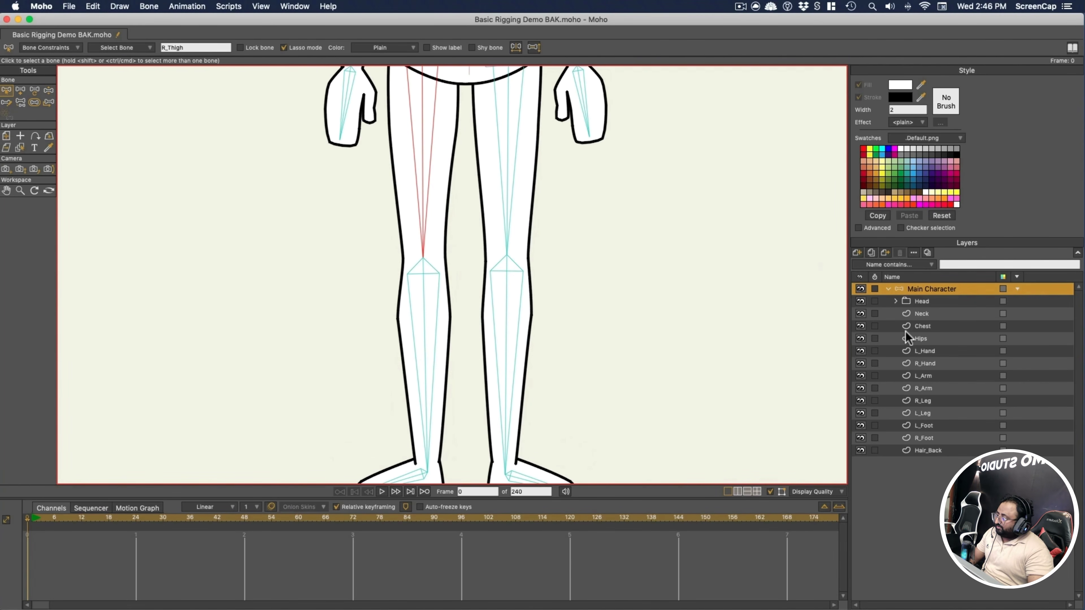
Create a smooth joint between the right thigh and shin bones on the R_Leg layer
left_click(931, 401)
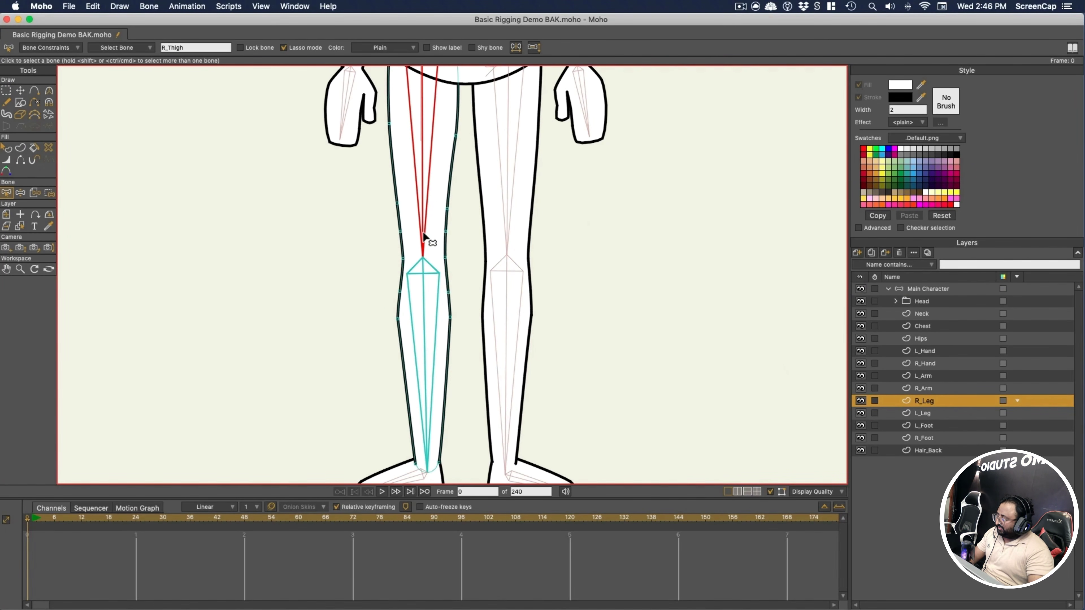
left_click(422, 308, "shift")
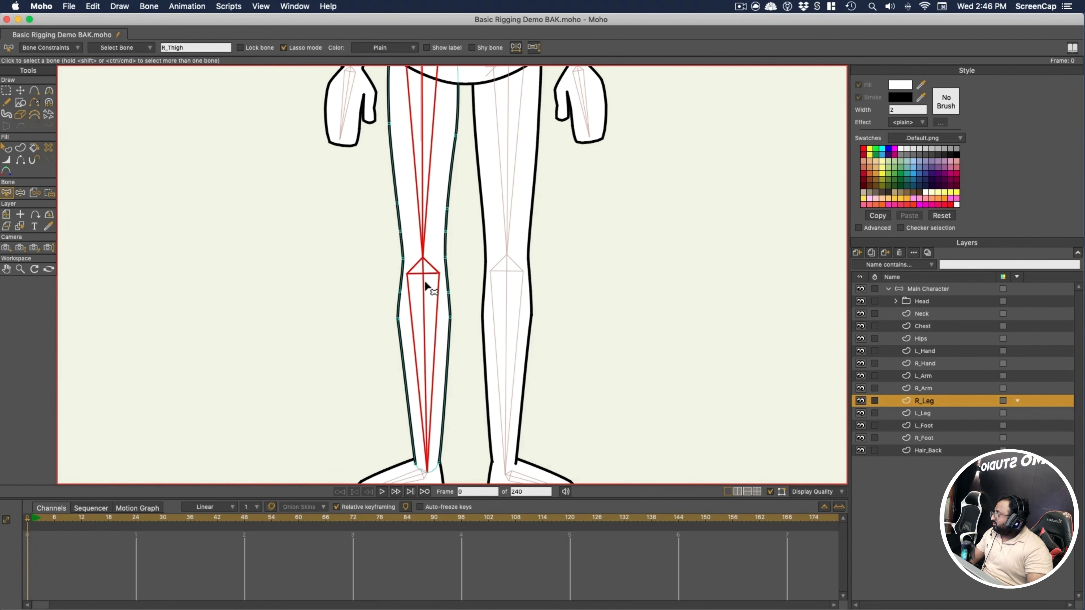
left_click(156, 7)
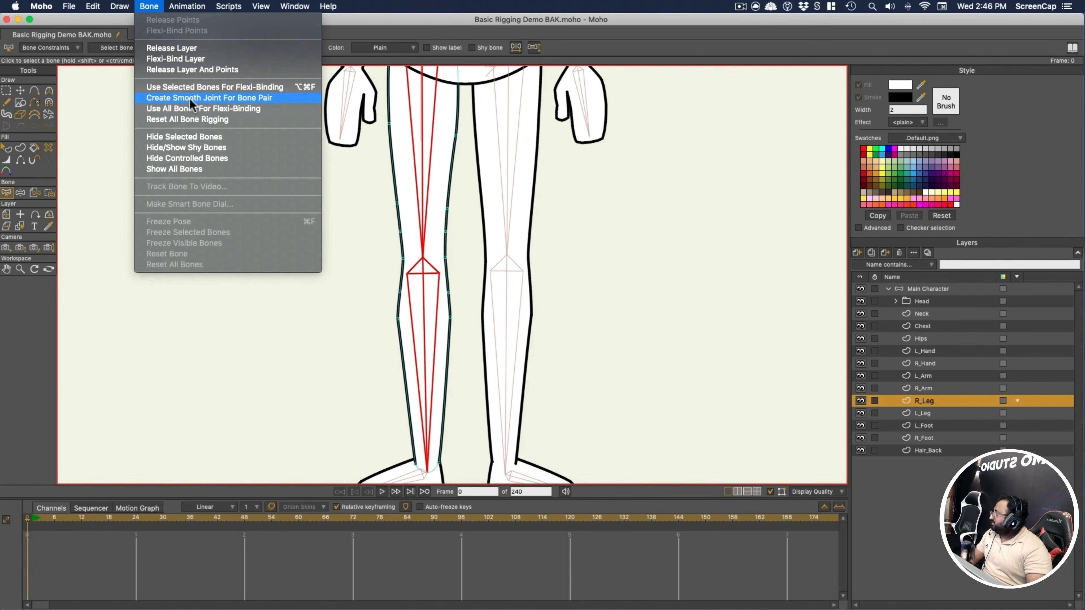
left_click(225, 98)
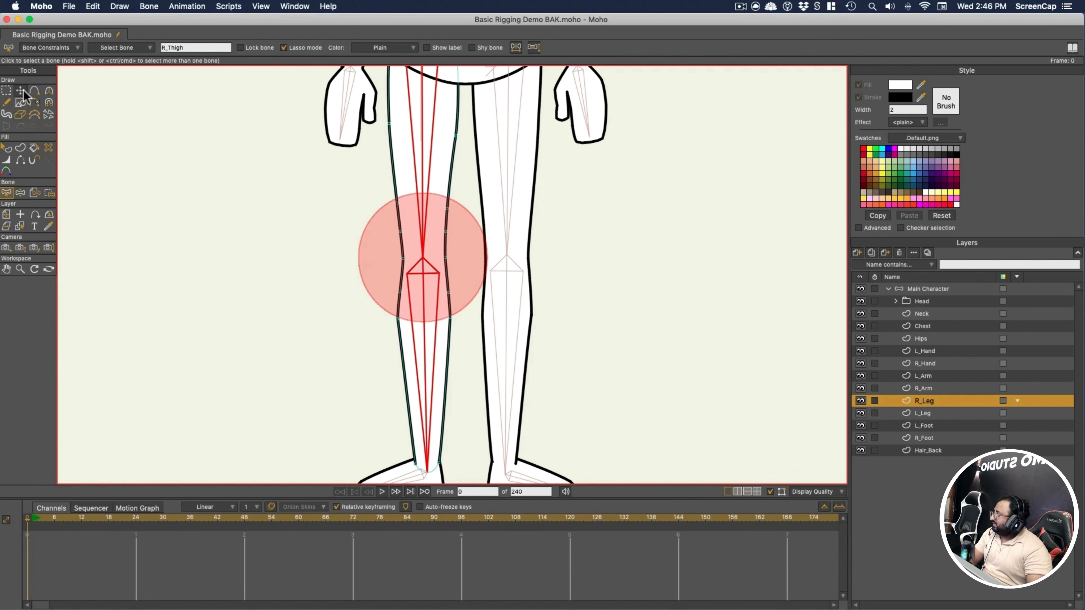
Test the right knee's smooth joint by bending the leg with Manipulate Bones on the Main Character layer
left_click(931, 288)
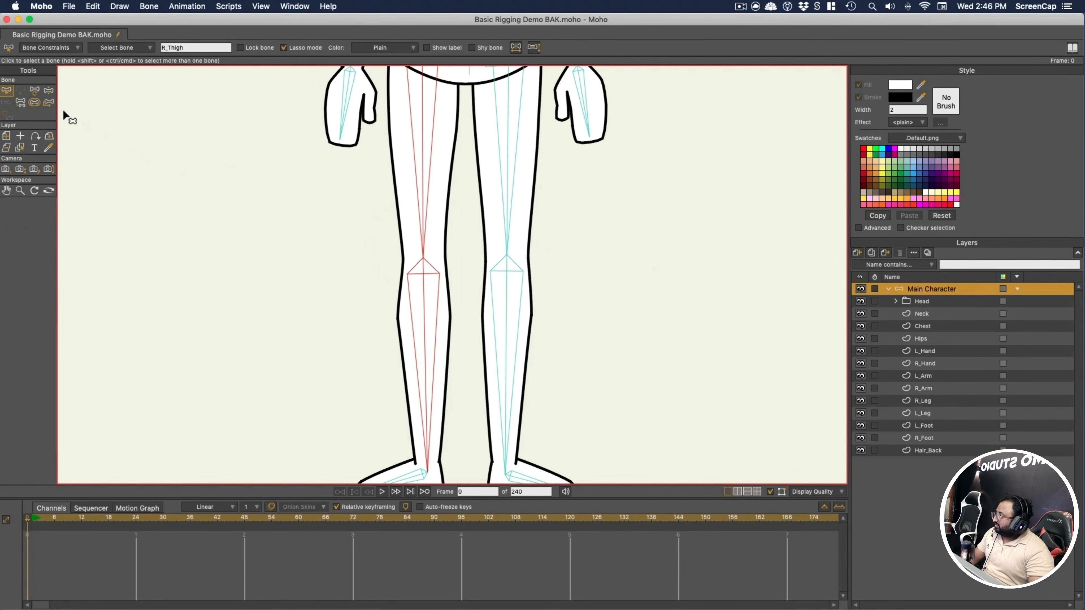
left_click(48, 90)
left_click_drag(435, 418, 376, 358)
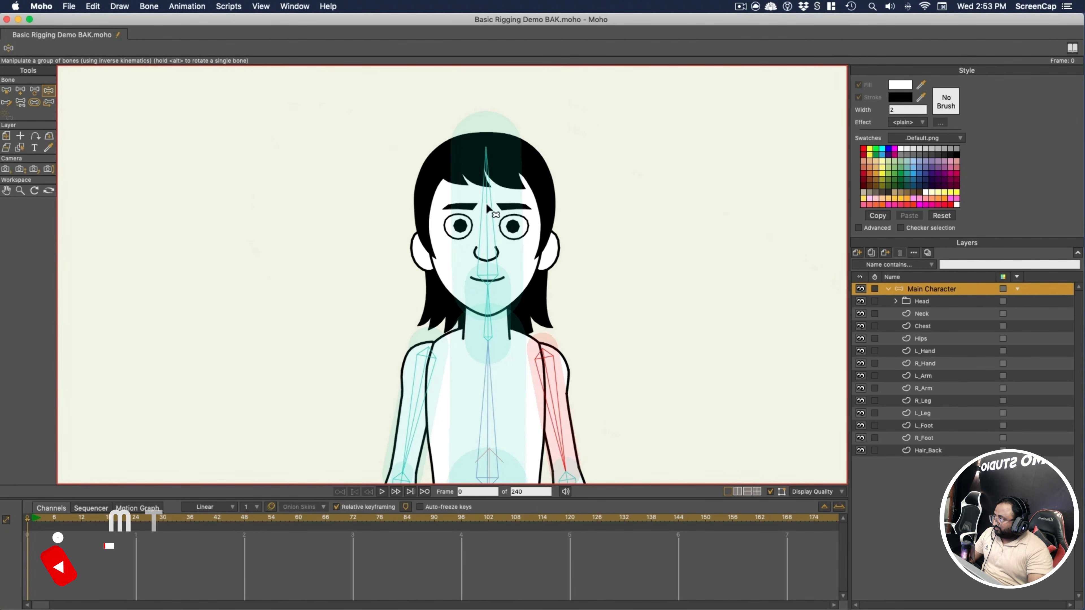
Test the head's deformation by tilting its bone, undo the tilt, and inspect the layers inside the Head group
left_click_drag(488, 168, 465, 178)
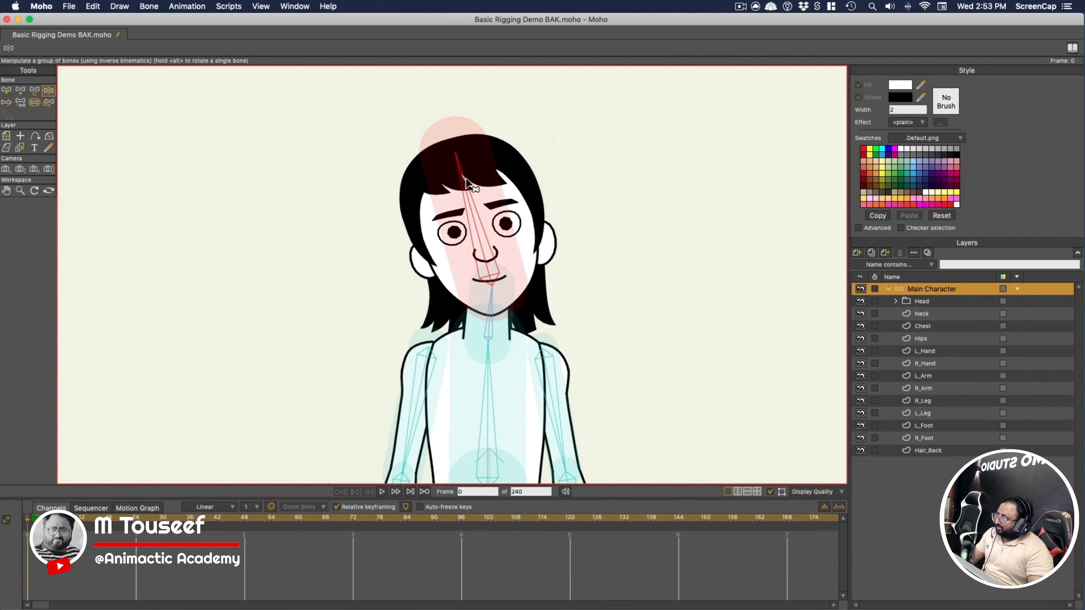
key("super+z")
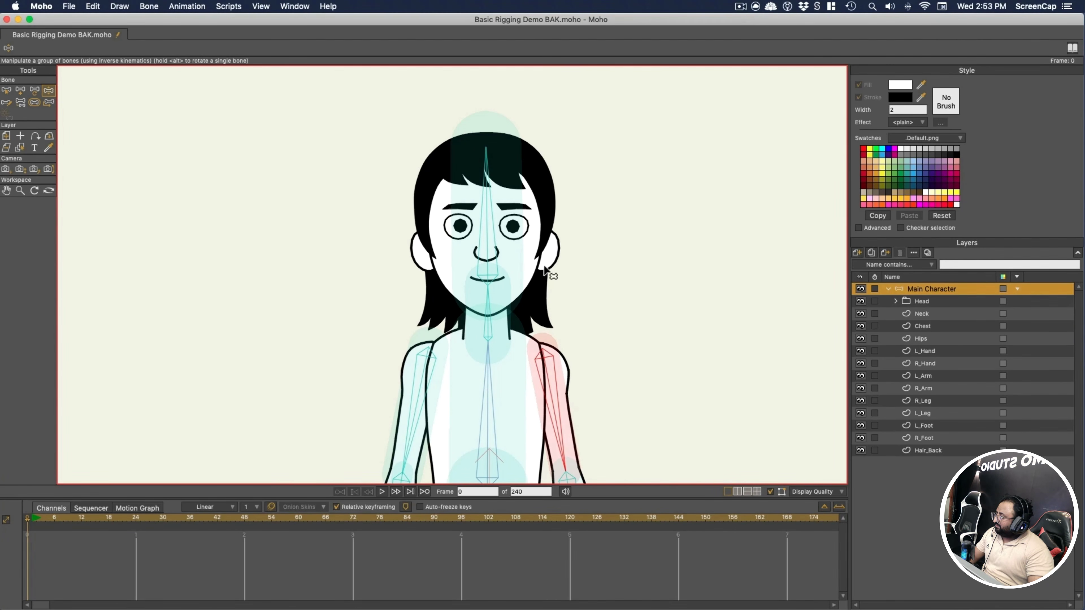
left_click(918, 301)
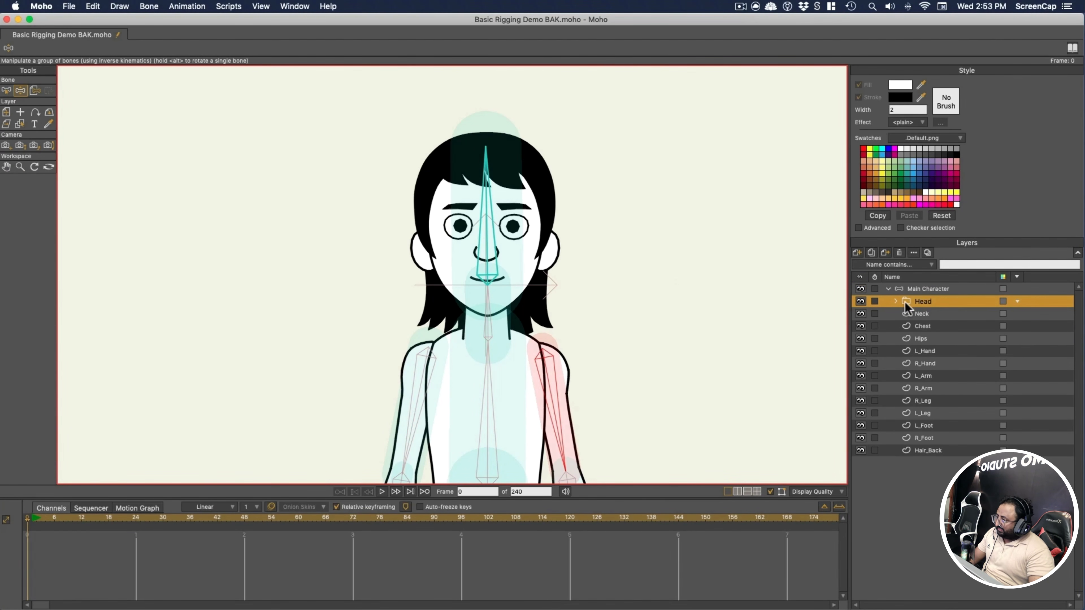
left_click(895, 301)
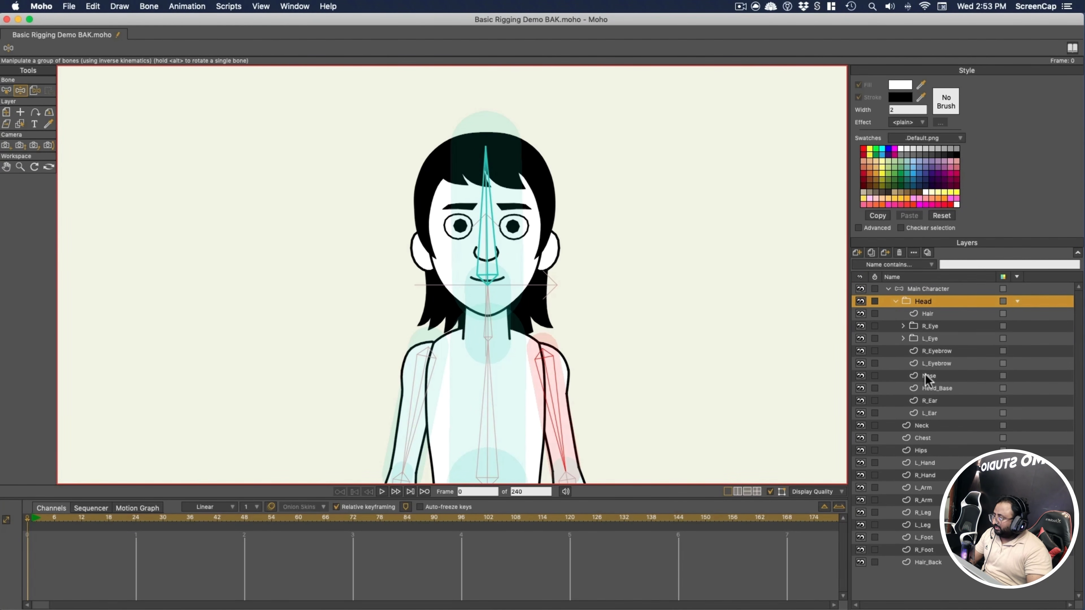
left_click(896, 301)
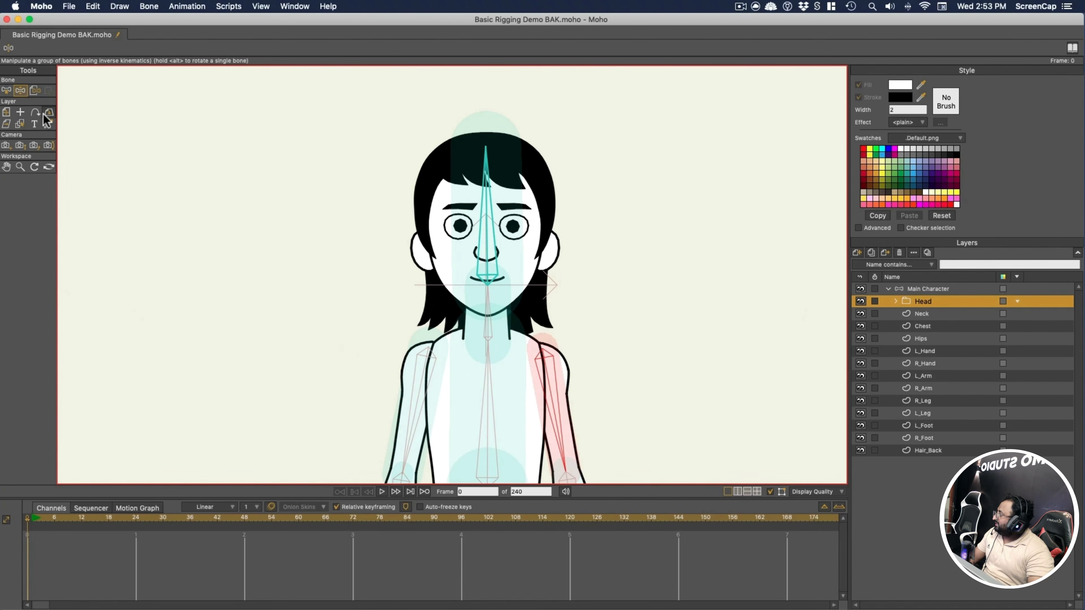
Bind the Head group to the head bone with Bind Layer, and test it by moving the head with Manipulate Bones
left_click(35, 91)
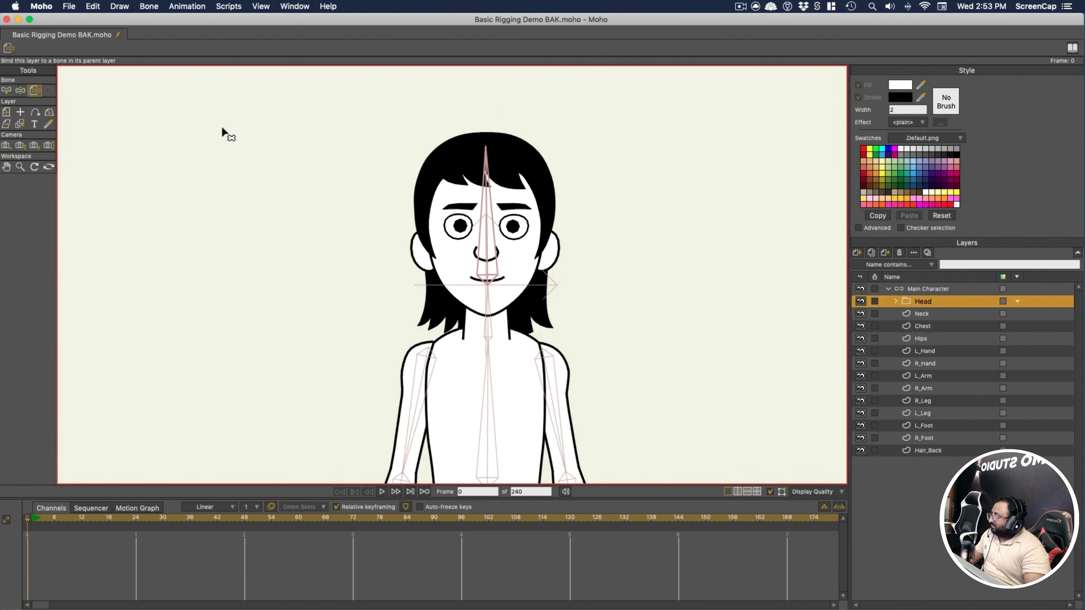
left_click(487, 201)
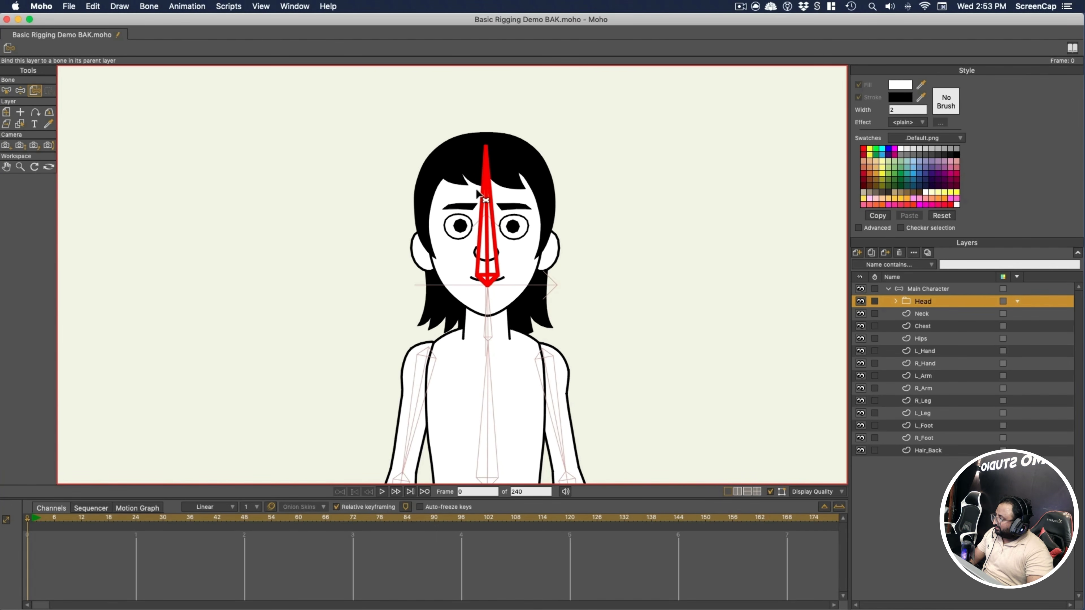
left_click(927, 289)
left_click(48, 90)
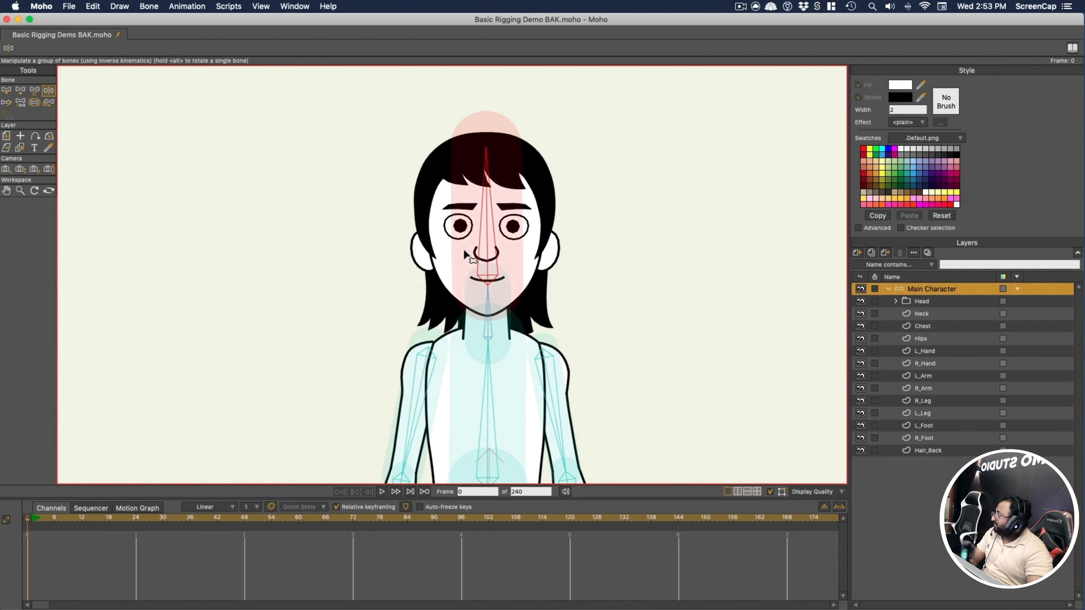
left_click_drag(485, 187, 487, 233)
Bind the Hair_Back layer to the head bone with Bind Layer, and activate Manipulate Bones on the Main Character layer
left_click(940, 448)
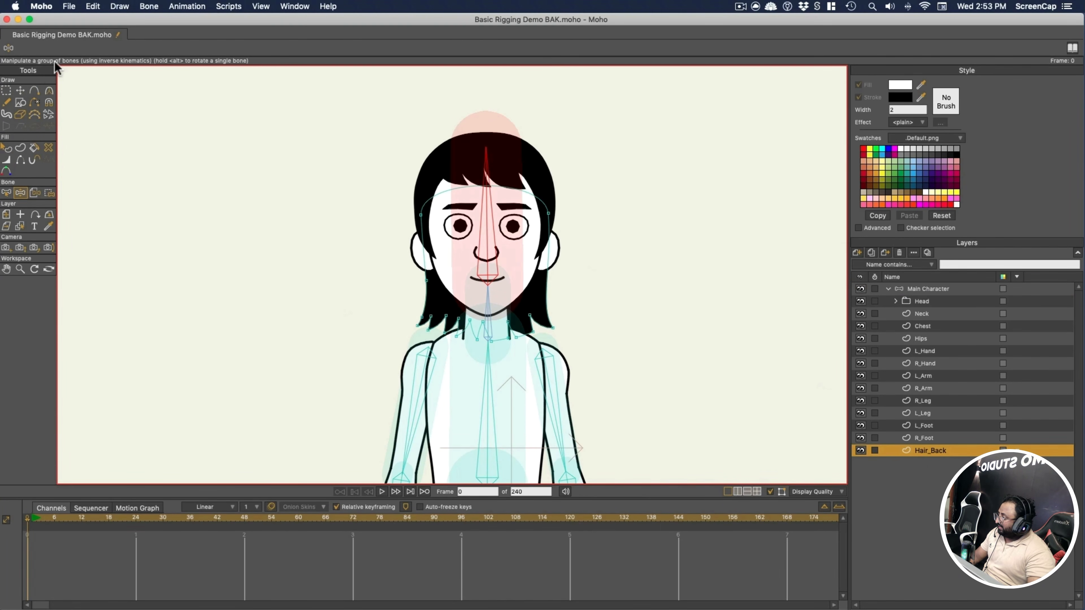
left_click(35, 193)
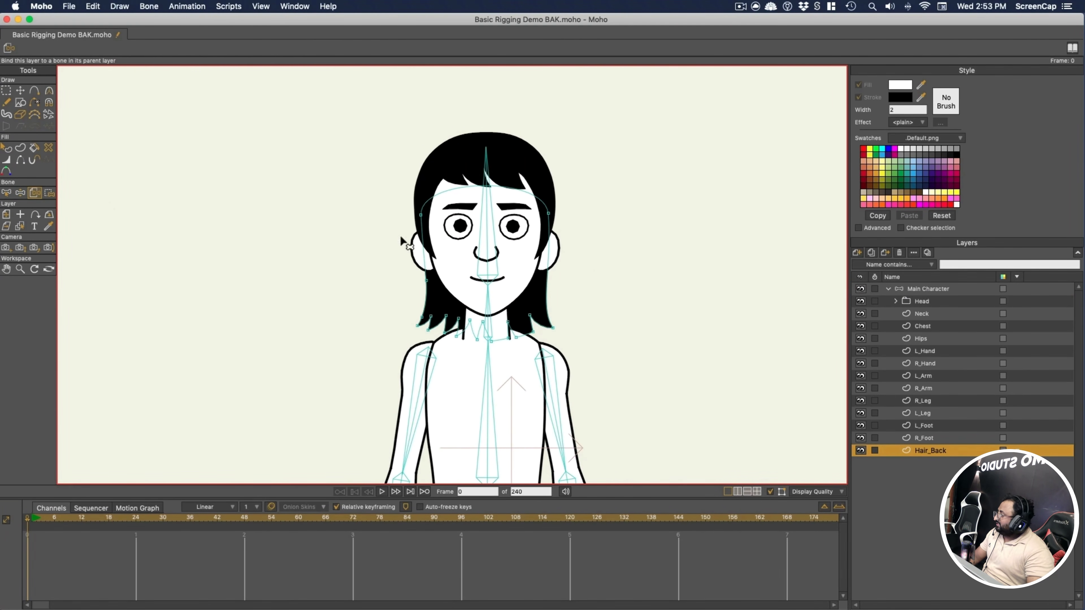
left_click(931, 290)
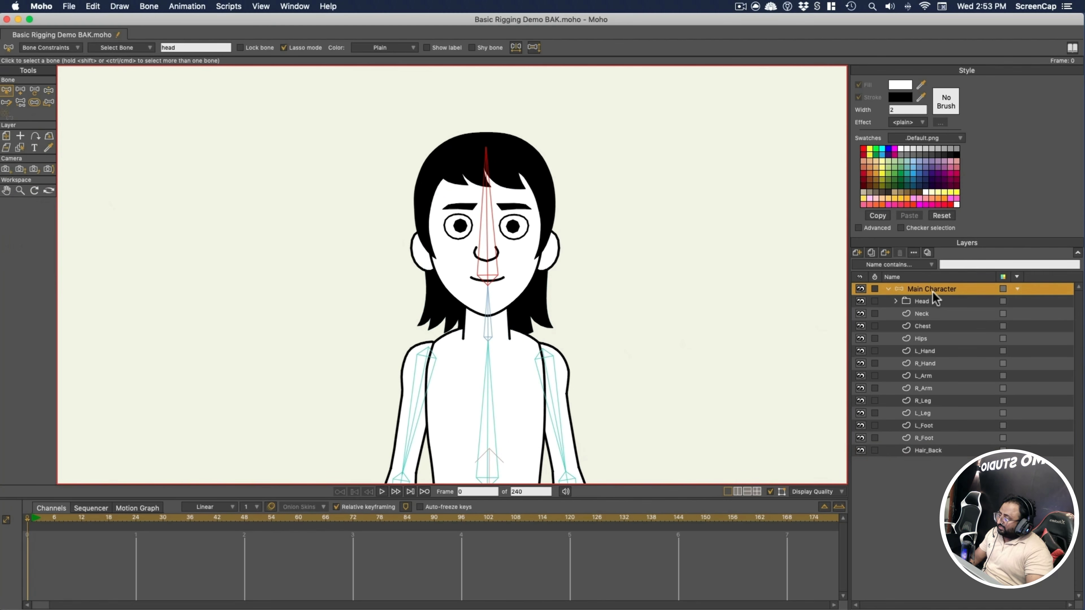
left_click(49, 90)
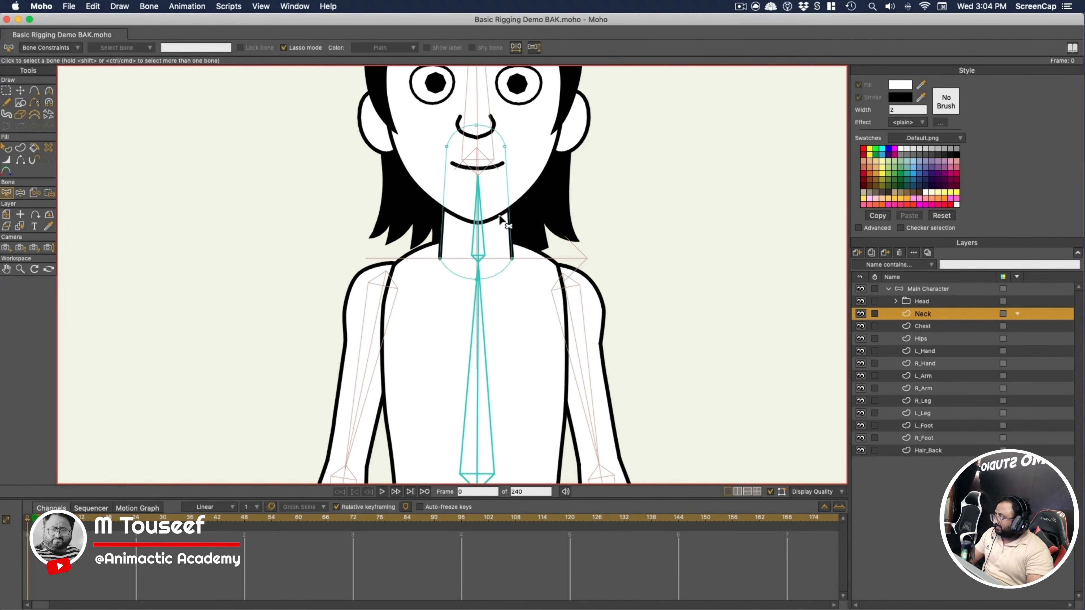
Select the Neck layer and test how its artwork follows the neck bone with Manipulate Bones
left_click(942, 291)
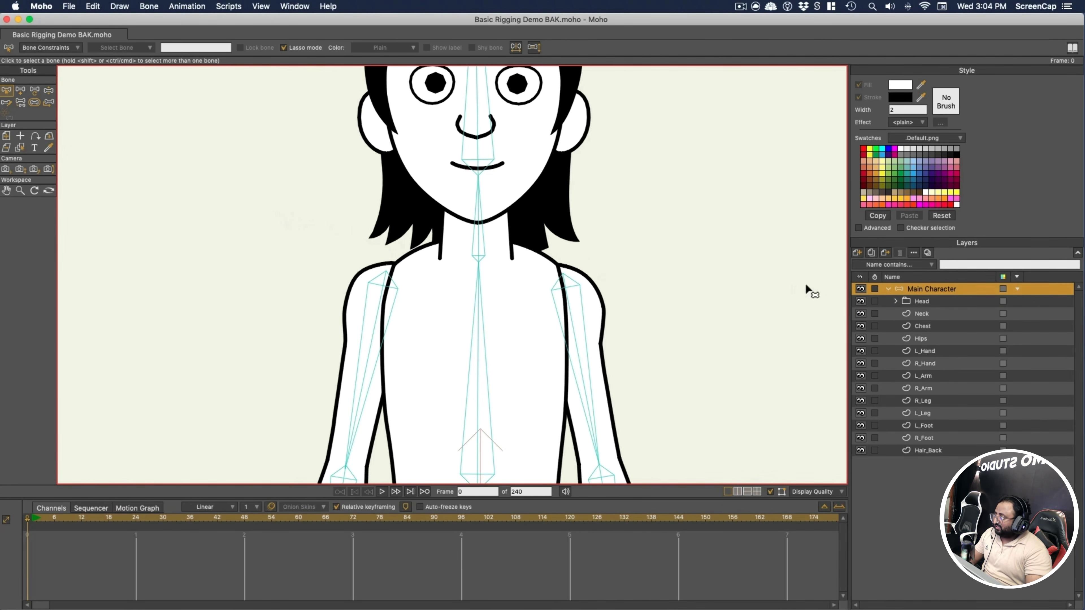
left_click(936, 314)
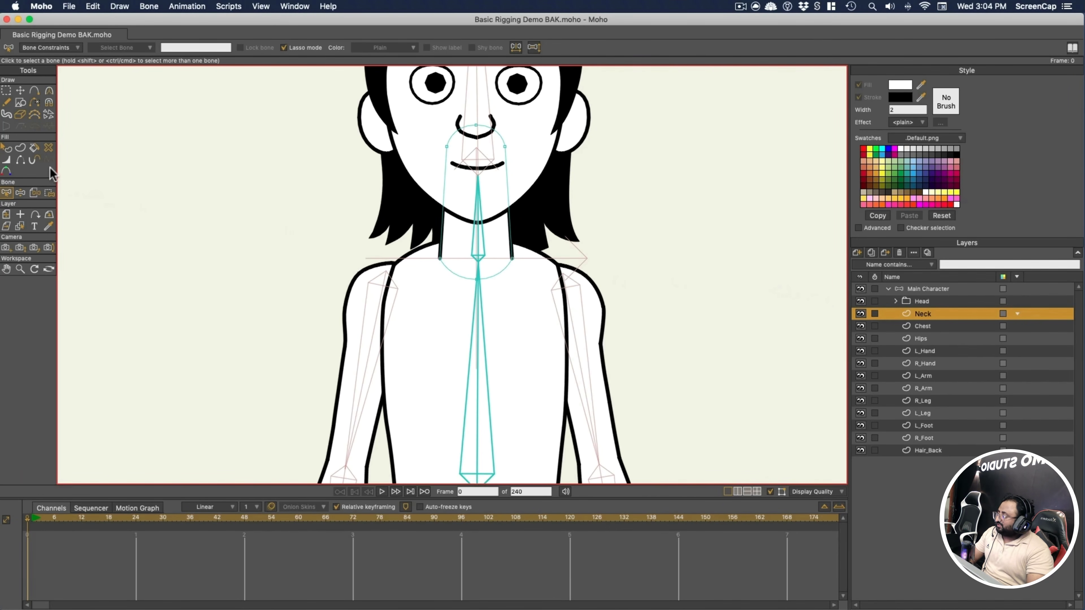
left_click(21, 193)
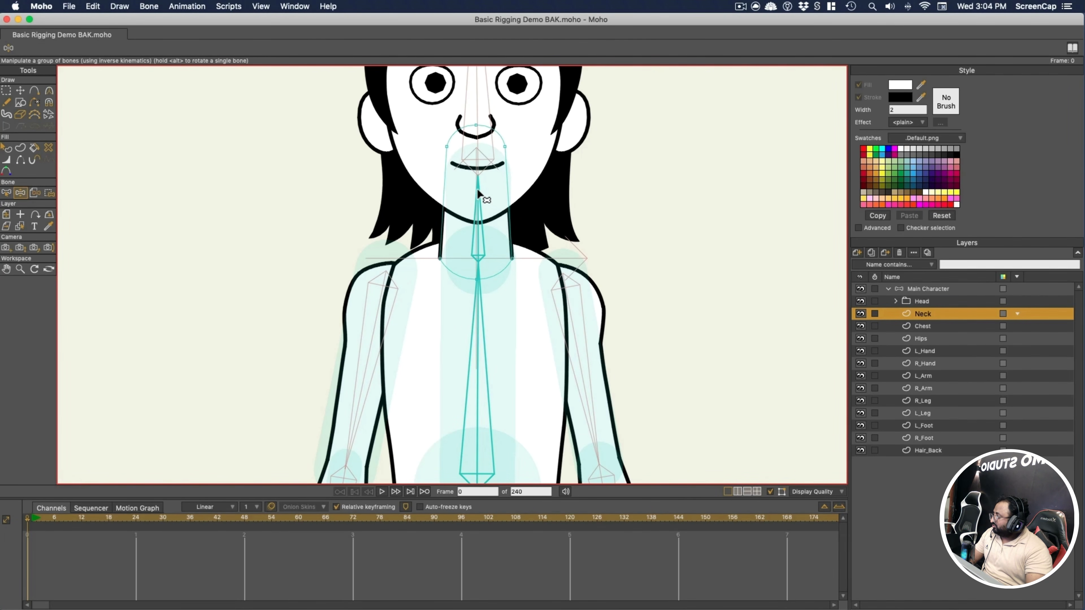
left_click_drag(479, 195, 479, 217)
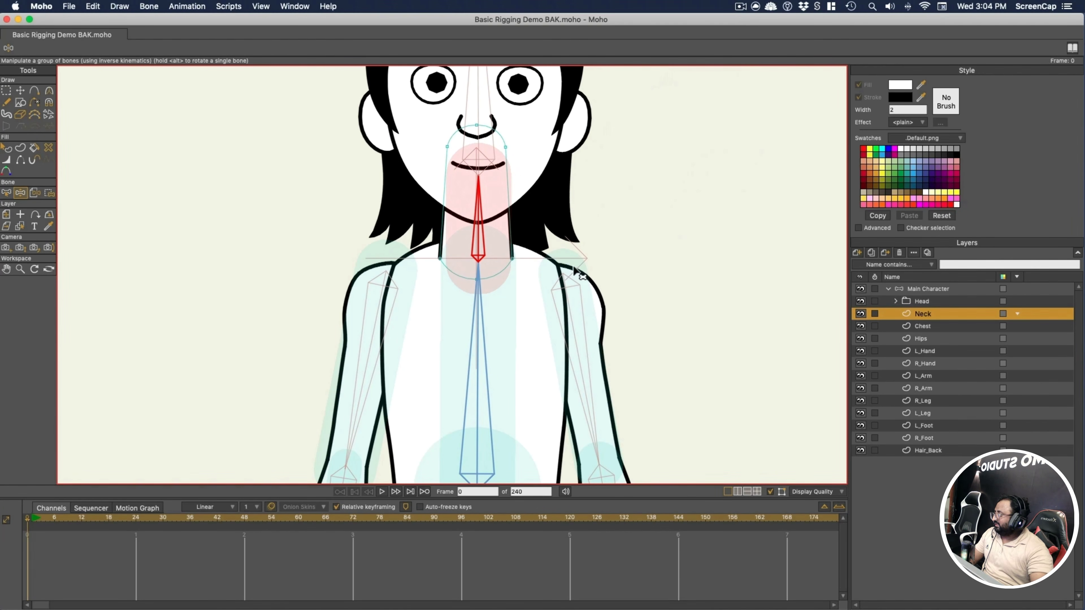
Reset all bone rigging on the Neck layer, and flexi-bind it to only the neck bone using Use Selected Bones For Flexi-Binding
left_click(150, 6)
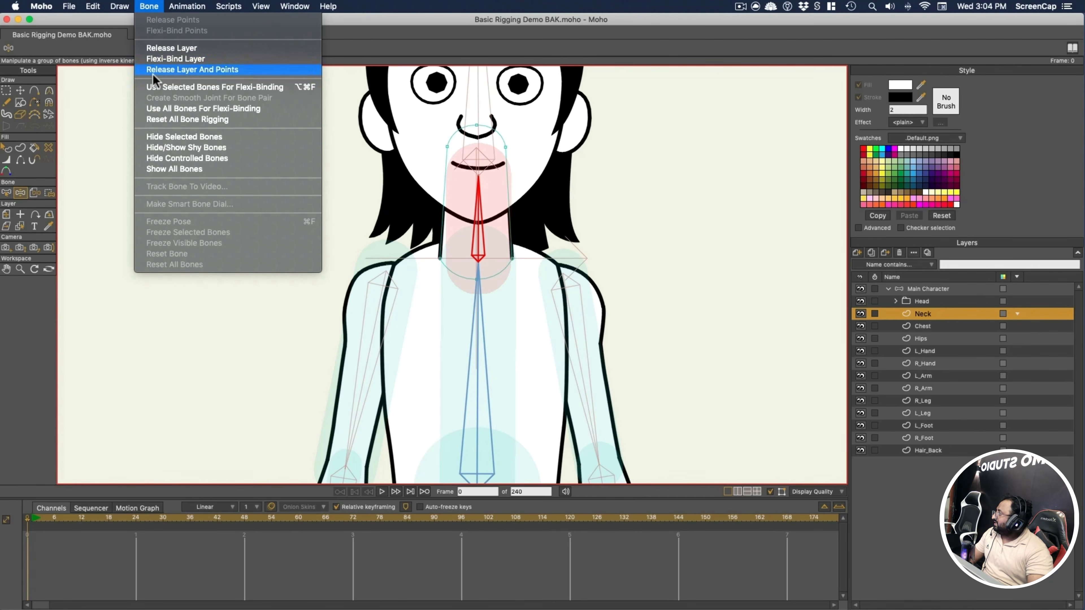
left_click(156, 120)
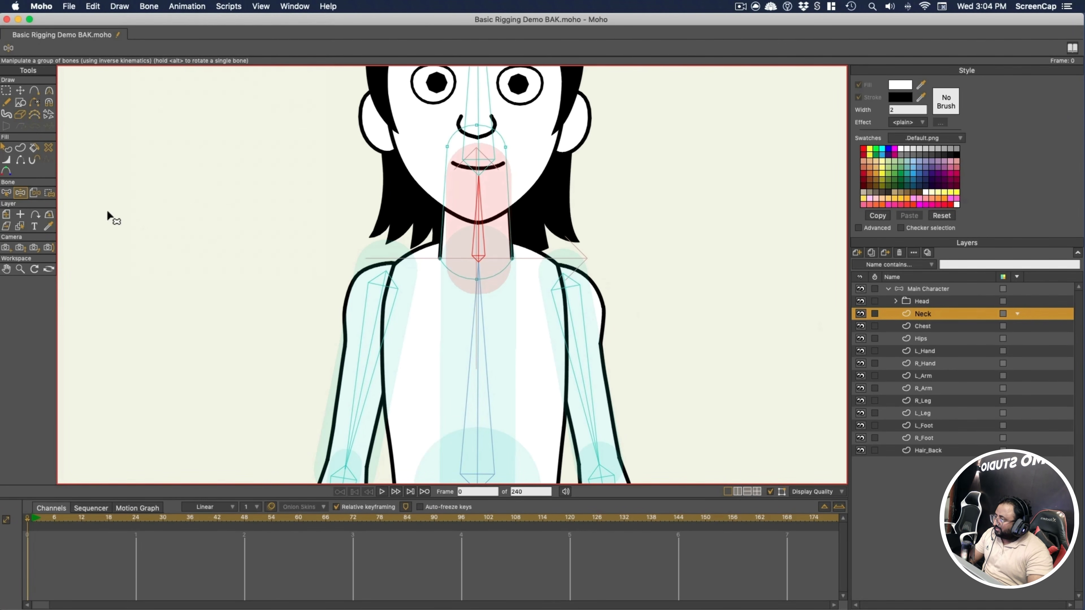
left_click(6, 192)
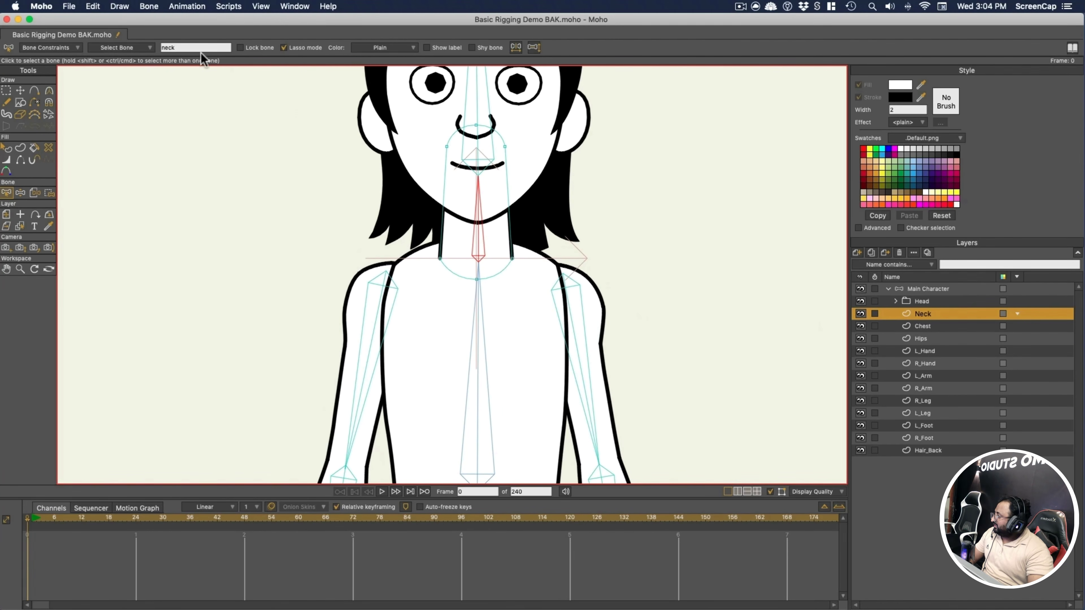
left_click(149, 6)
left_click(188, 88)
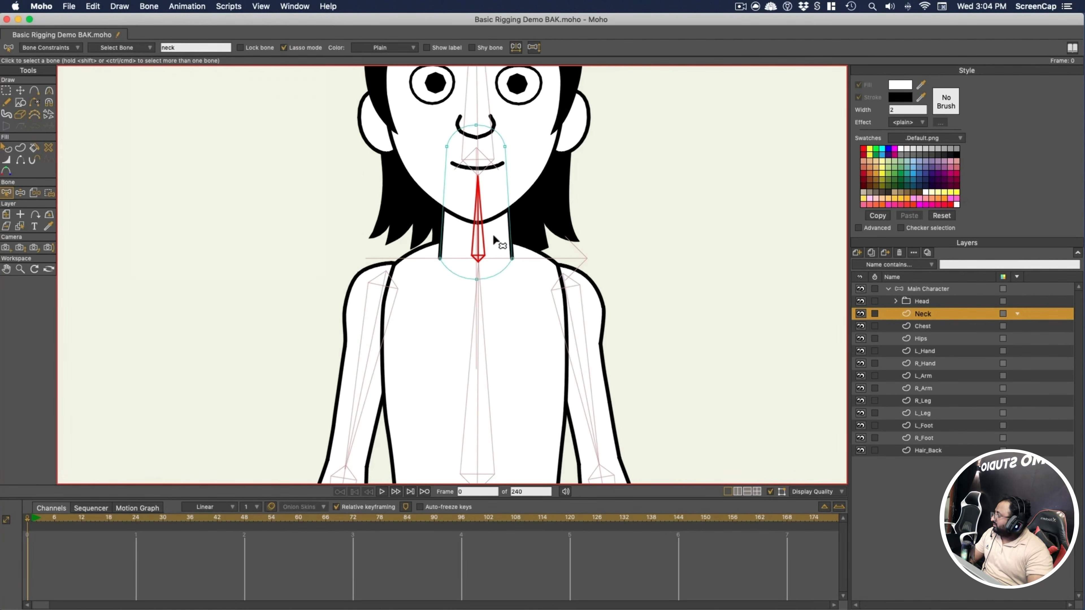
Test the neck binding by tilting the neck bone with Manipulate Bones on the Main Character layer, and restore the original pose
left_click(925, 290)
left_click_drag(475, 198, 487, 259)
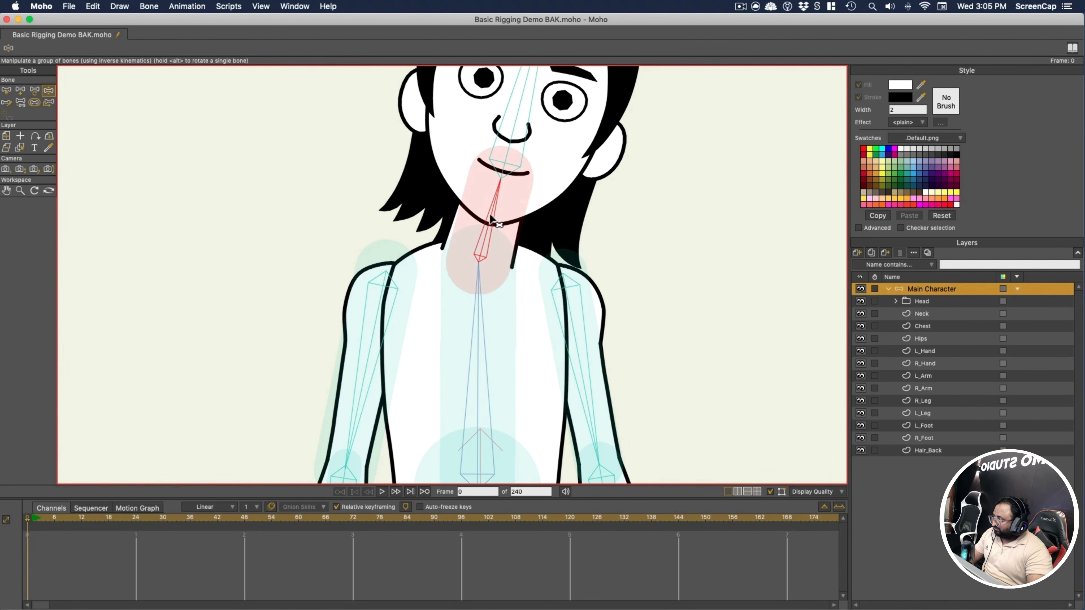
left_click_drag(491, 220, 484, 252)
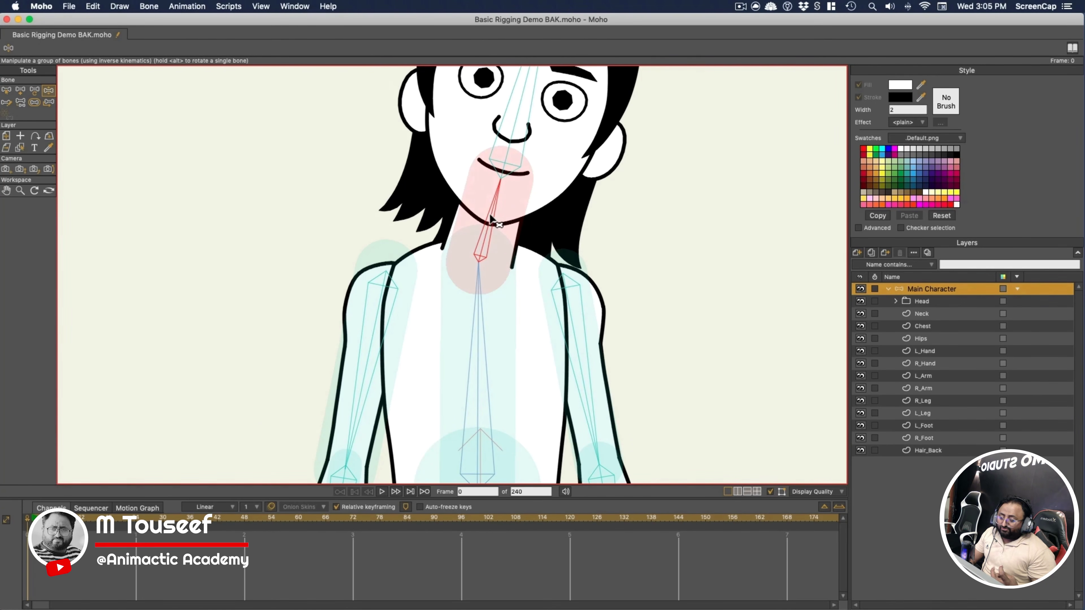
left_click(30, 520)
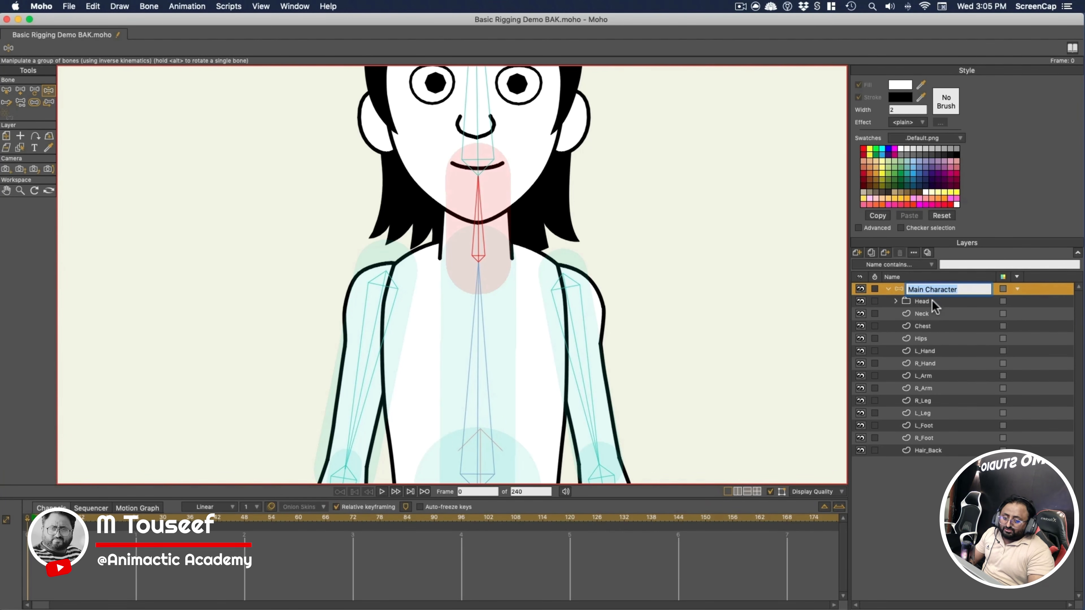
Bind the Neck layer's three bottom points to the chest bone with Bind Points, and test the joint by moving the neck bone
left_click(936, 314)
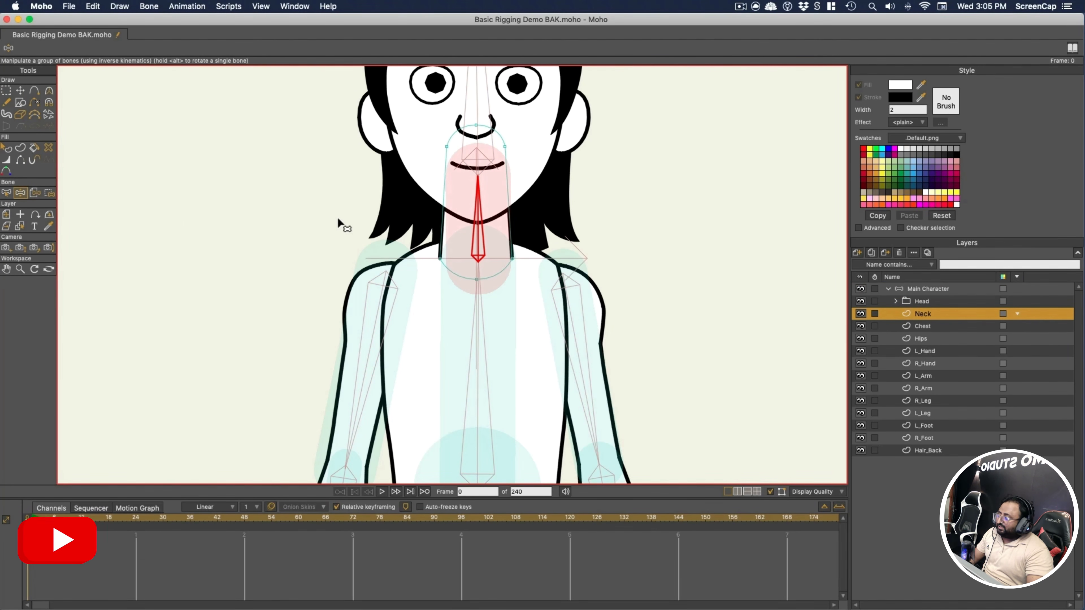
left_click(50, 193)
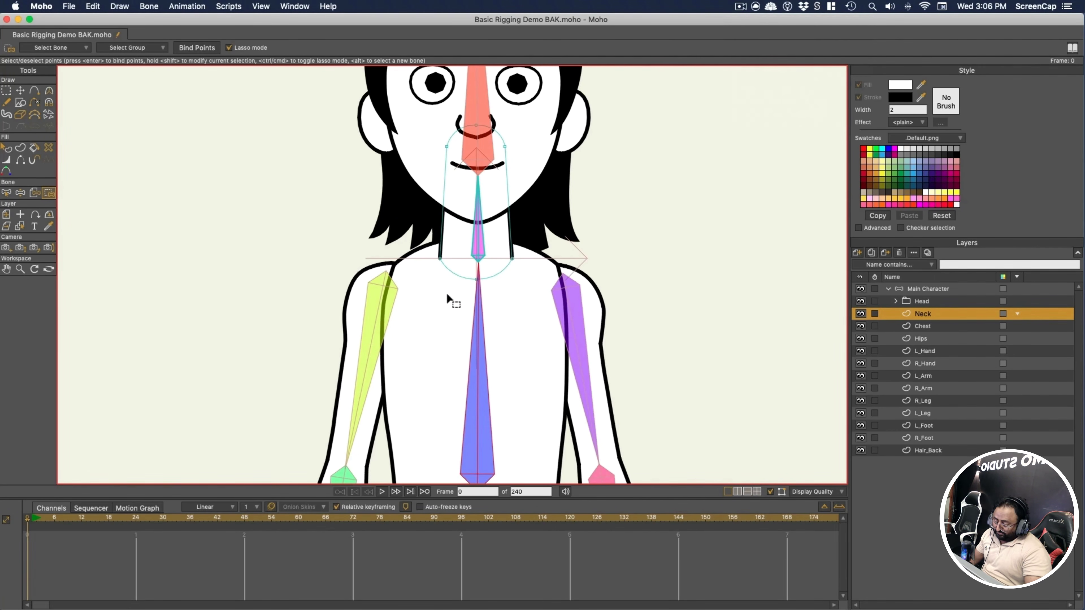
mouse_move(454, 301)
left_mouse_down()
mouse_move(431, 253)
mouse_move(534, 256)
mouse_move(470, 292)
mouse_move(433, 285)
left_mouse_up()
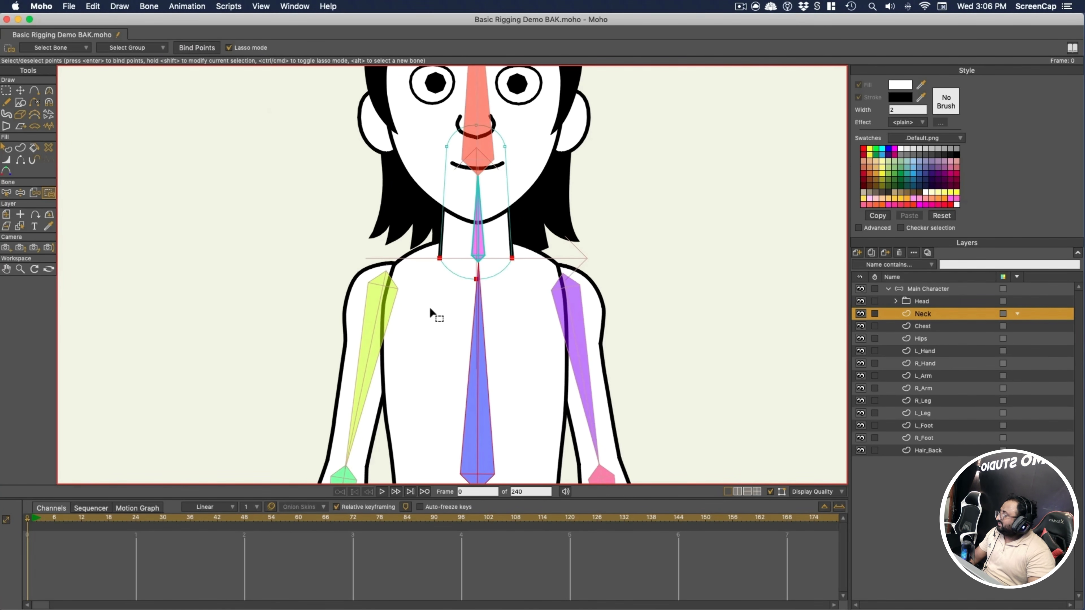
left_click(437, 306)
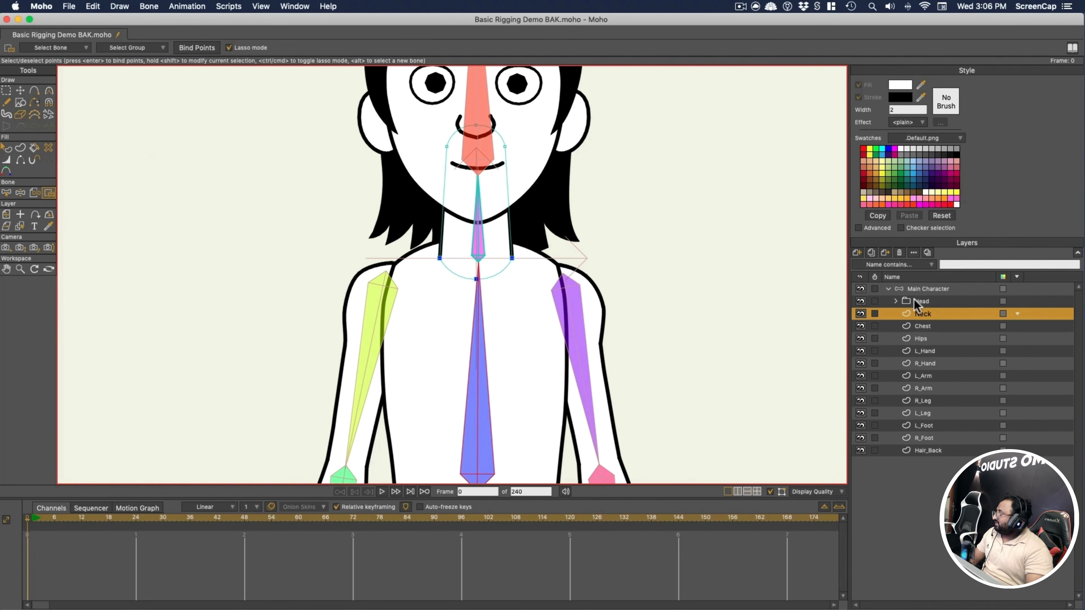
left_click(931, 289)
left_click_drag(478, 188, 538, 196)
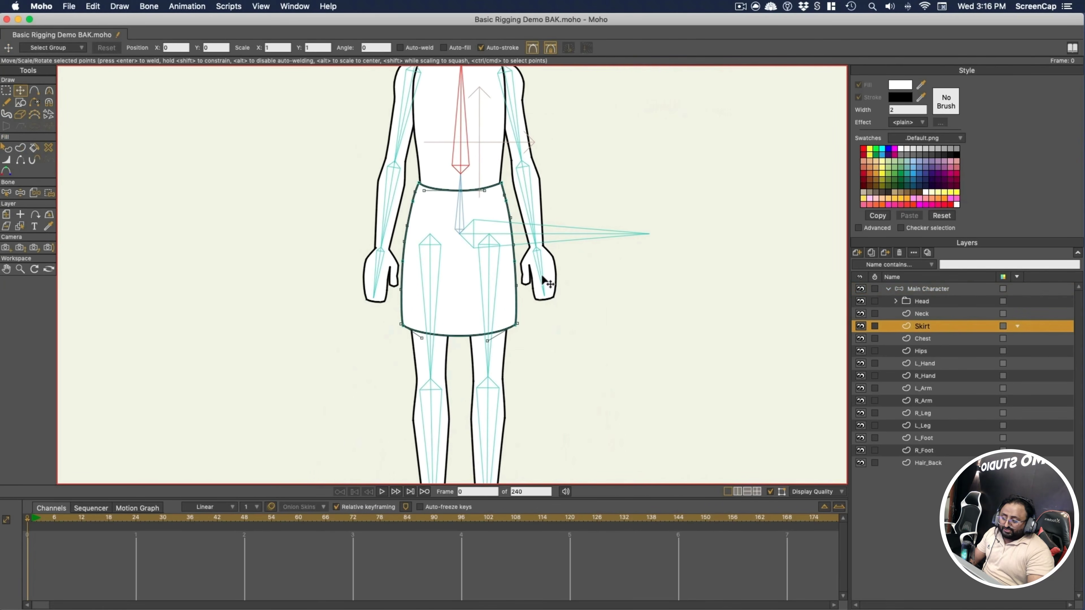
Bind the Skirt layer's four upper points around the waist to the short vertical bone below the chest bone with Bind Points
scroll(588, 186, "down", 3)
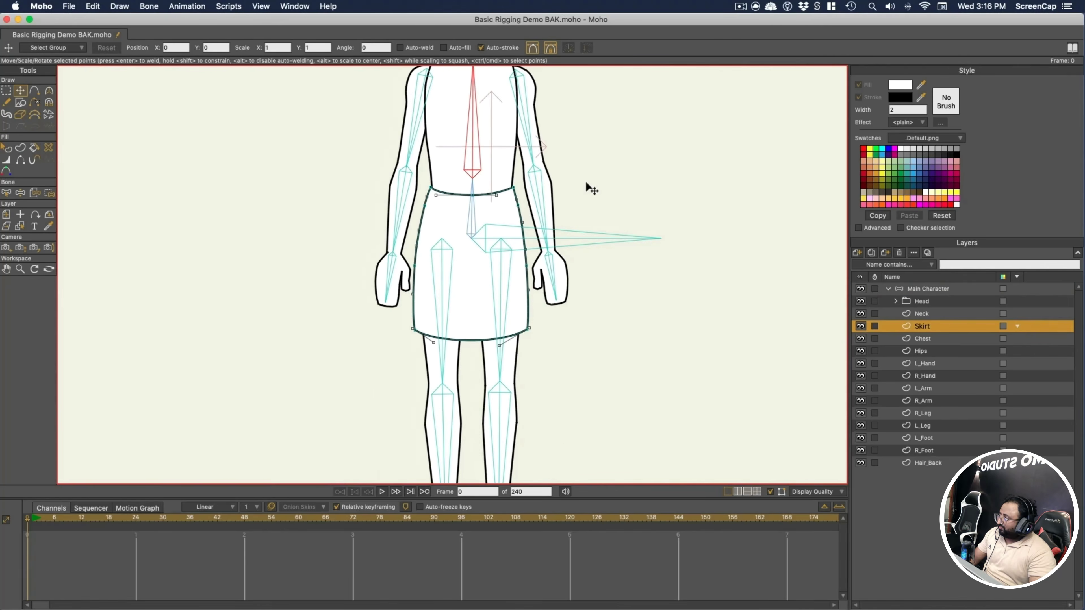
scroll(619, 279, "up", 3)
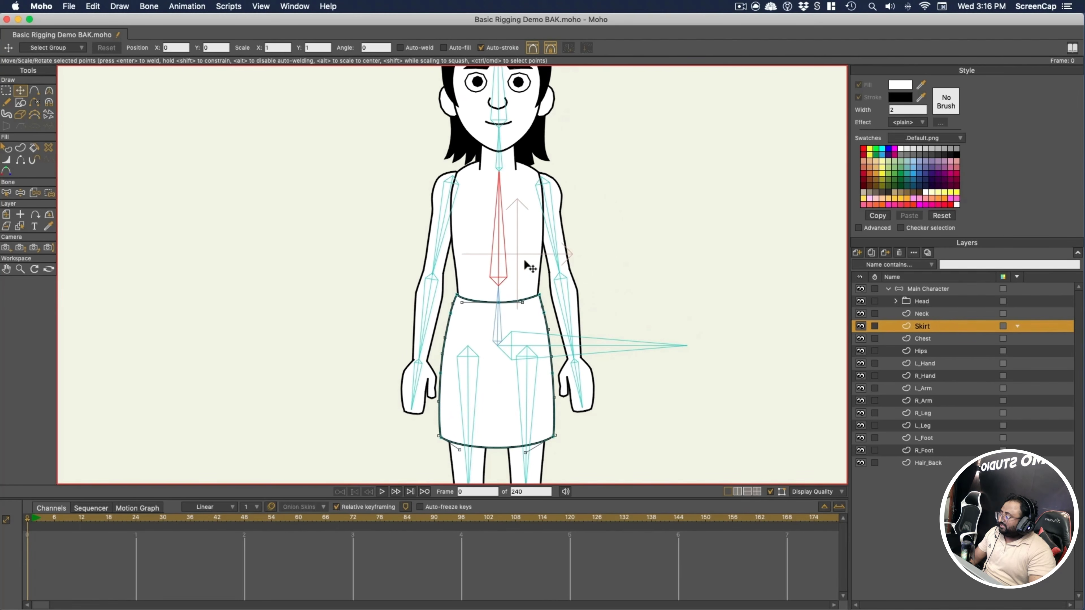
scroll(534, 353, "up", 3)
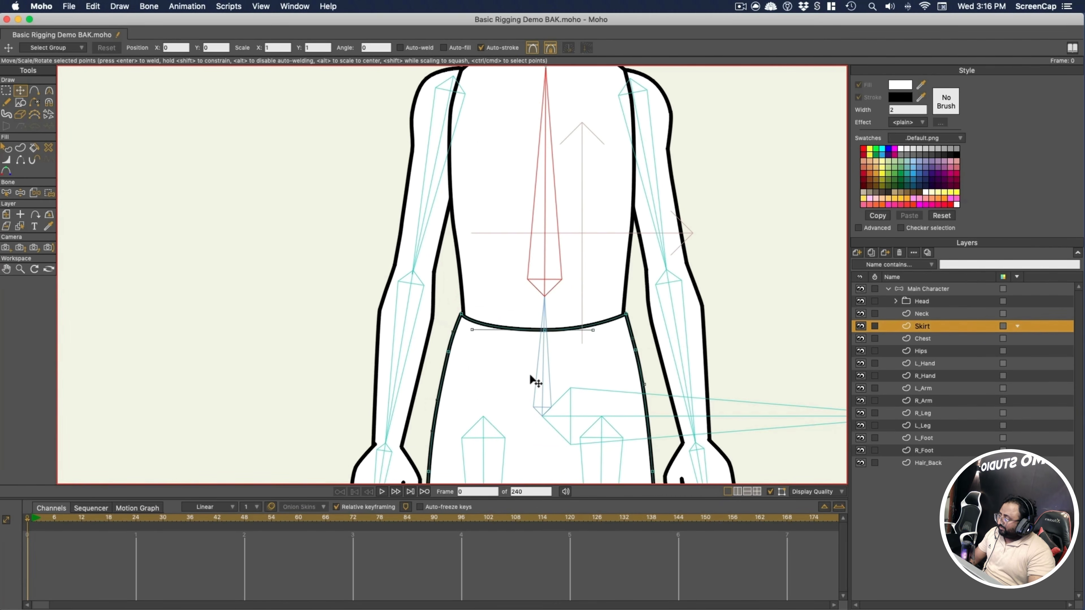
left_click_drag(531, 381, 502, 170)
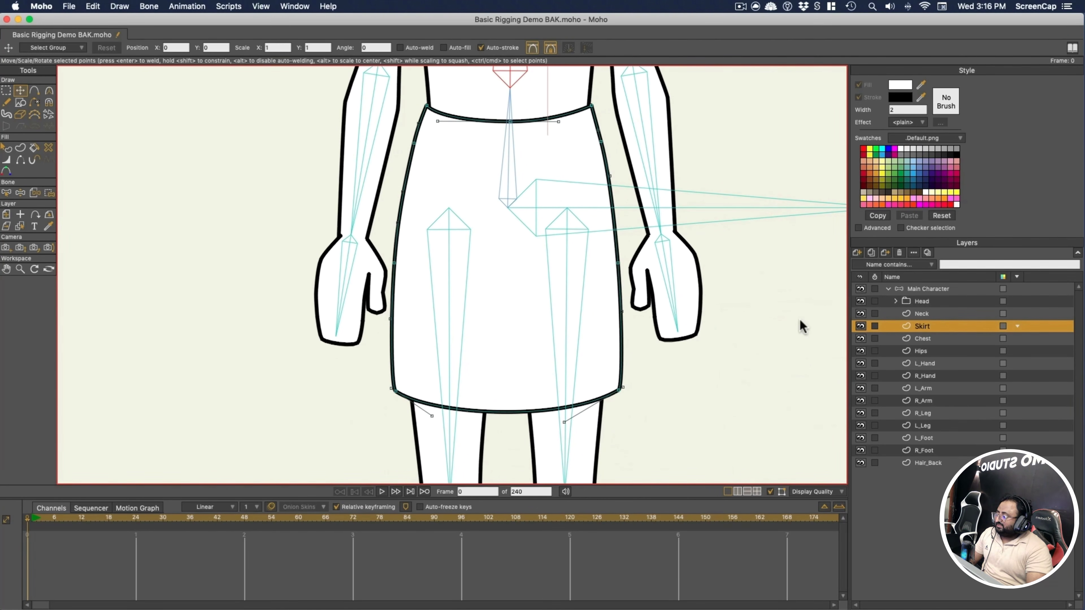
left_click(50, 194)
scroll(558, 152, "up", 4)
scroll(557, 151, "right", 4)
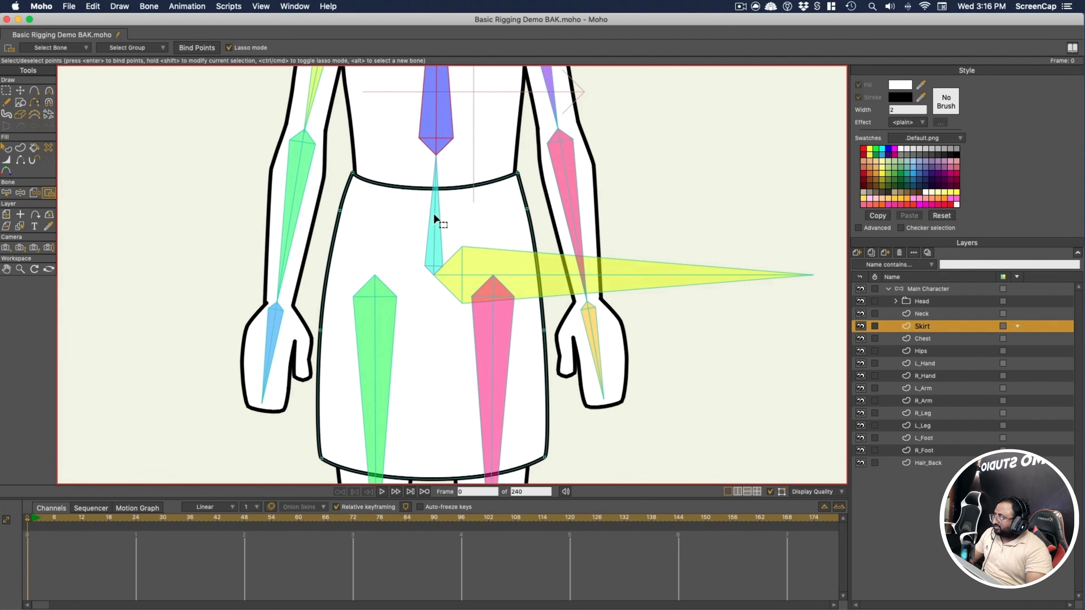
left_click(433, 214)
mouse_move(364, 240)
left_mouse_down()
mouse_move(330, 233)
mouse_move(335, 170)
mouse_move(374, 159)
mouse_move(421, 179)
mouse_move(501, 154)
mouse_move(547, 171)
mouse_move(556, 206)
mouse_move(543, 226)
mouse_move(363, 254)
left_mouse_up()
left_click(195, 48)
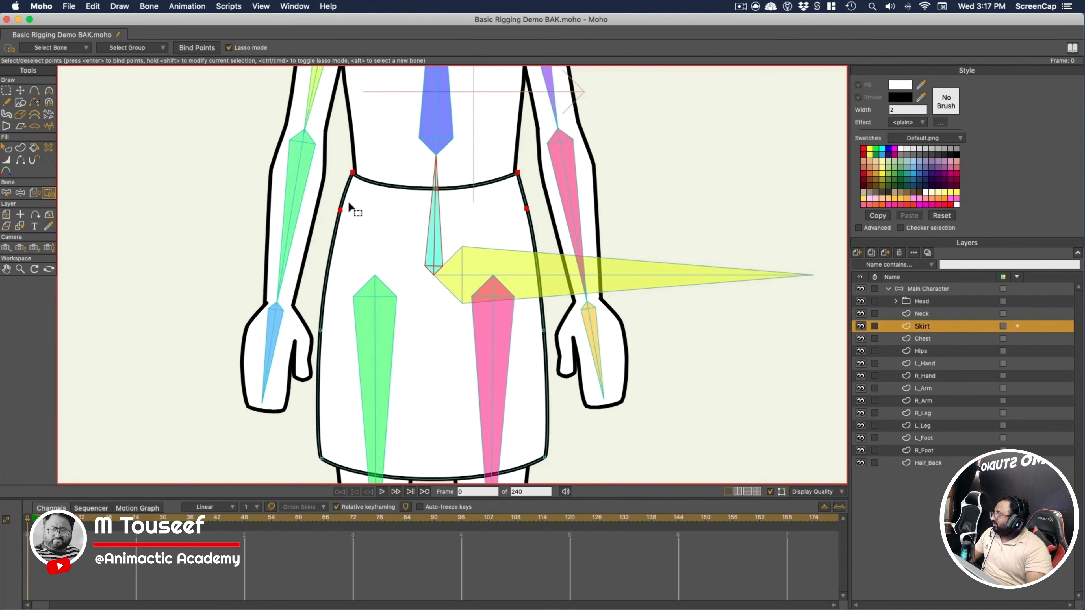
key("Return")
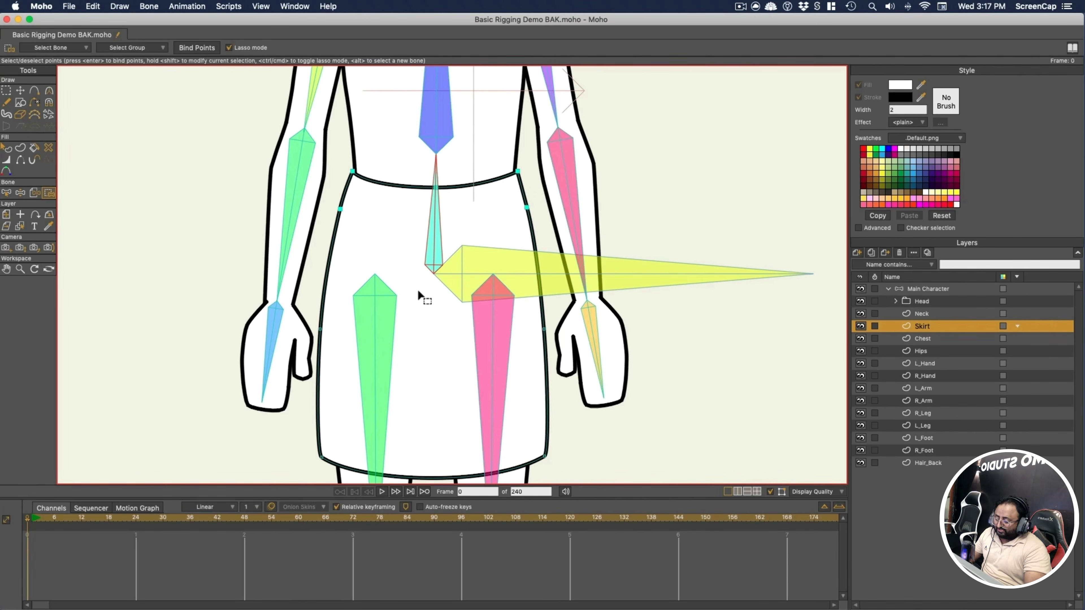
Bind the skirt's middle and hem points on each side to the thigh bone on the same side with Bind Points
left_click_drag(419, 293, 431, 171)
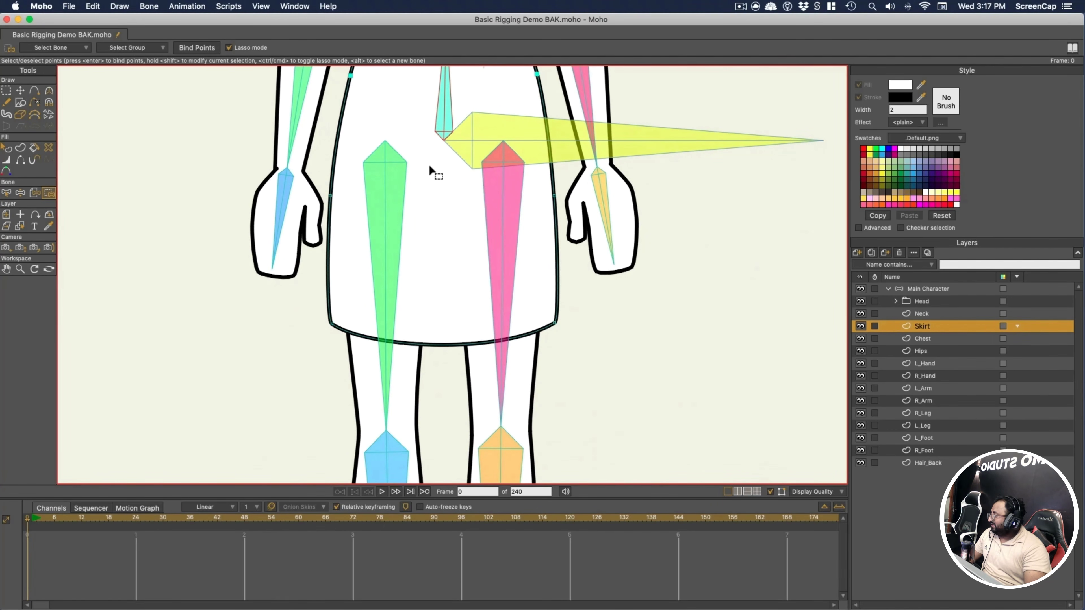
left_click(383, 215, "alt")
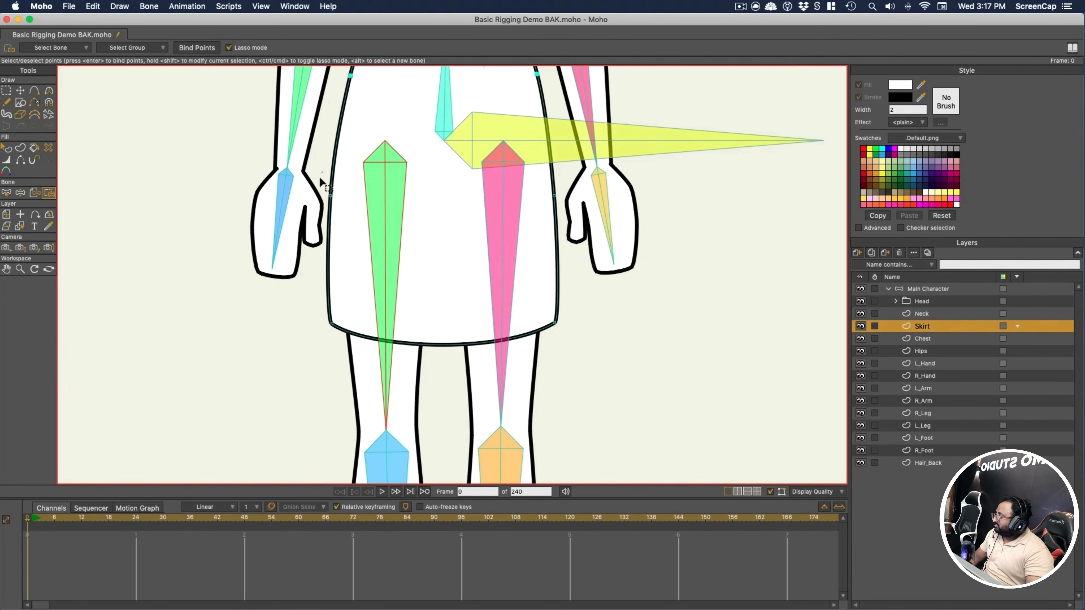
left_click_drag(331, 171, 327, 186)
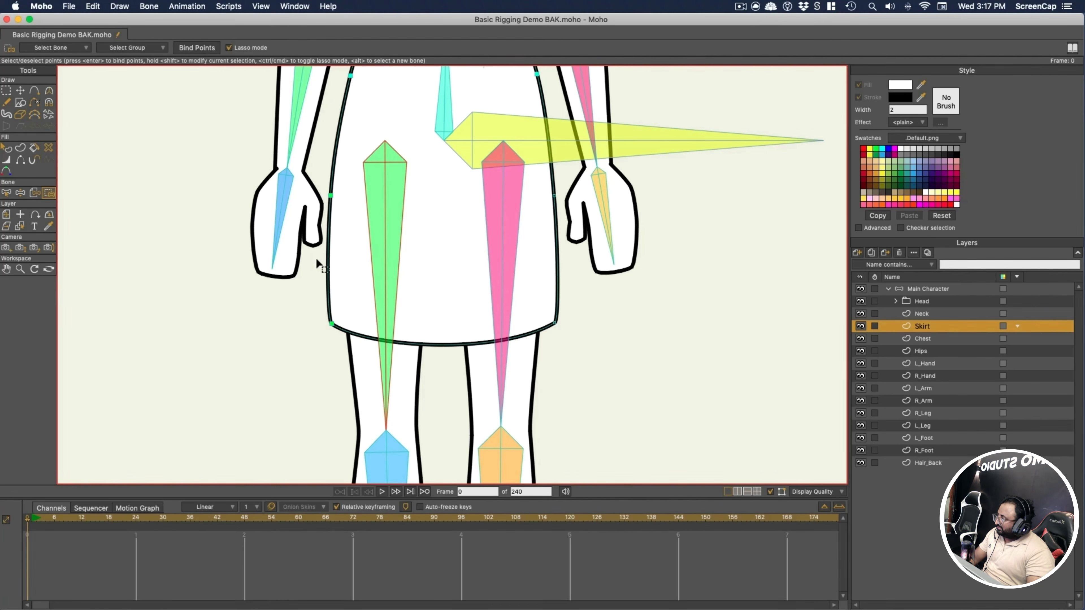
left_click(503, 251, "alt")
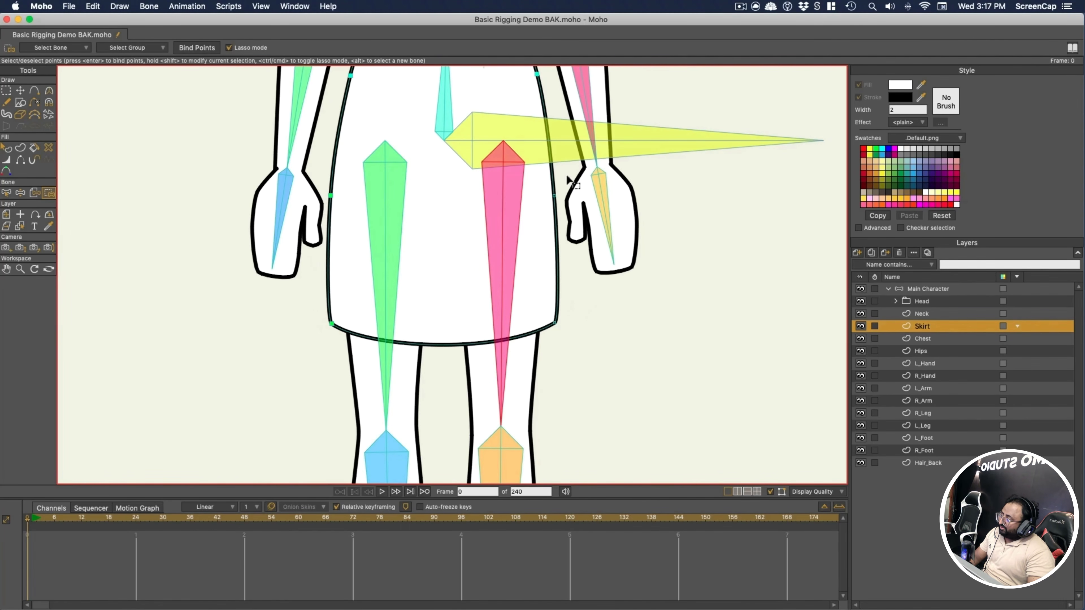
left_click(188, 48)
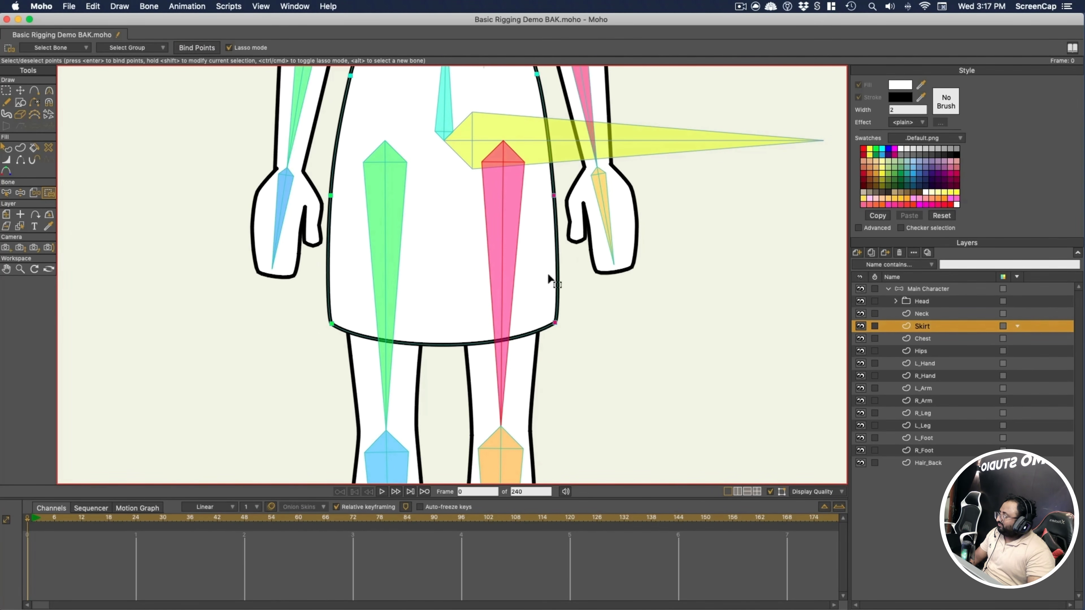
Test the skirt's deformation by moving the thigh bones with Manipulate Bones on the Main Character layer
scroll(575, 252, "up", 2)
scroll(581, 285, "down", 5)
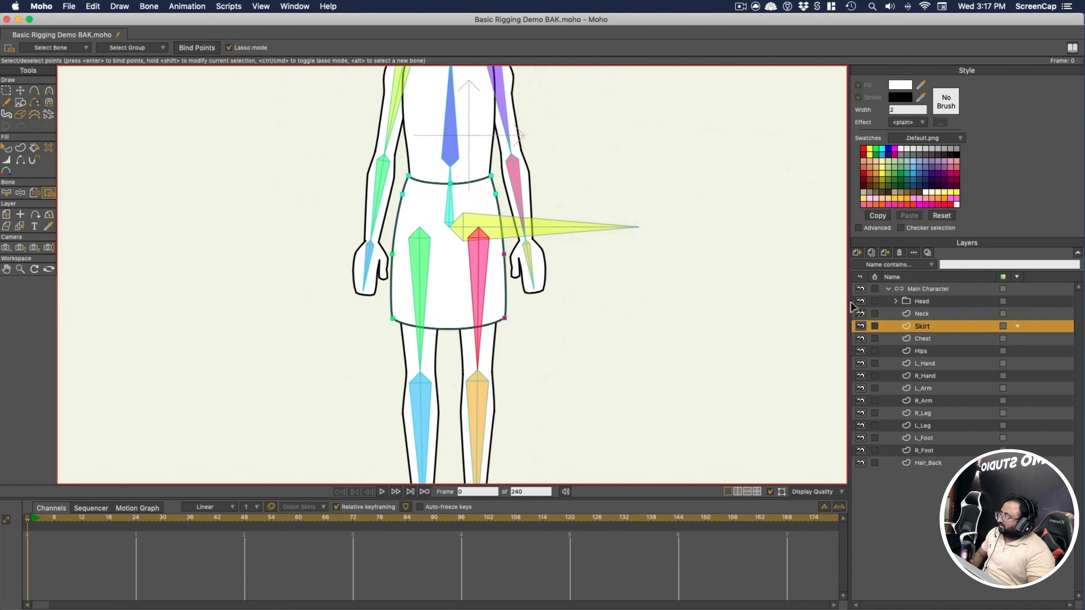
left_click(912, 289)
key("z")
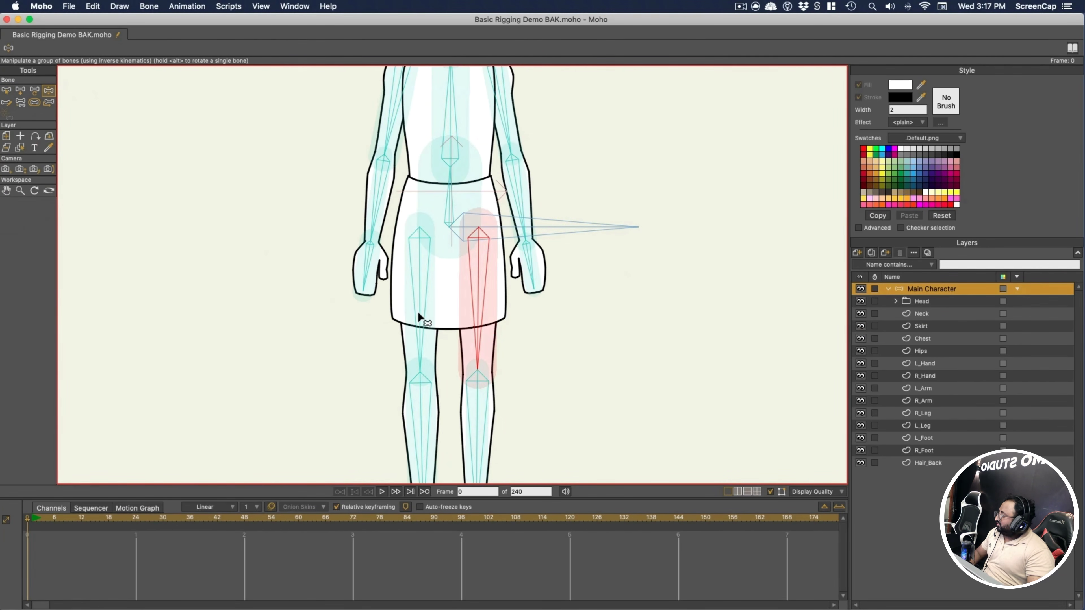
left_click_drag(418, 314, 508, 266)
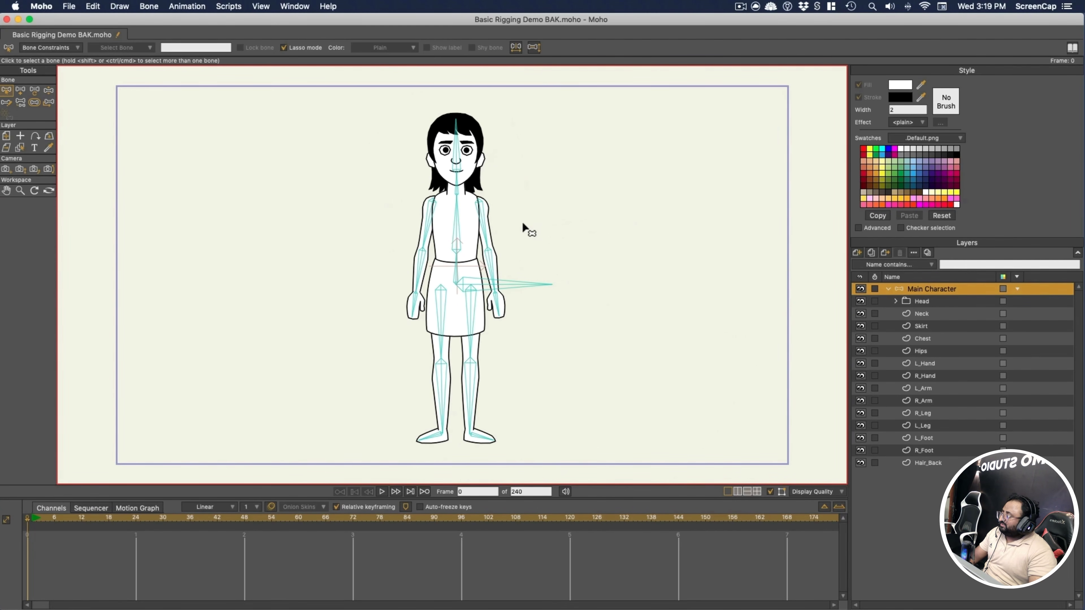
left_click(456, 226)
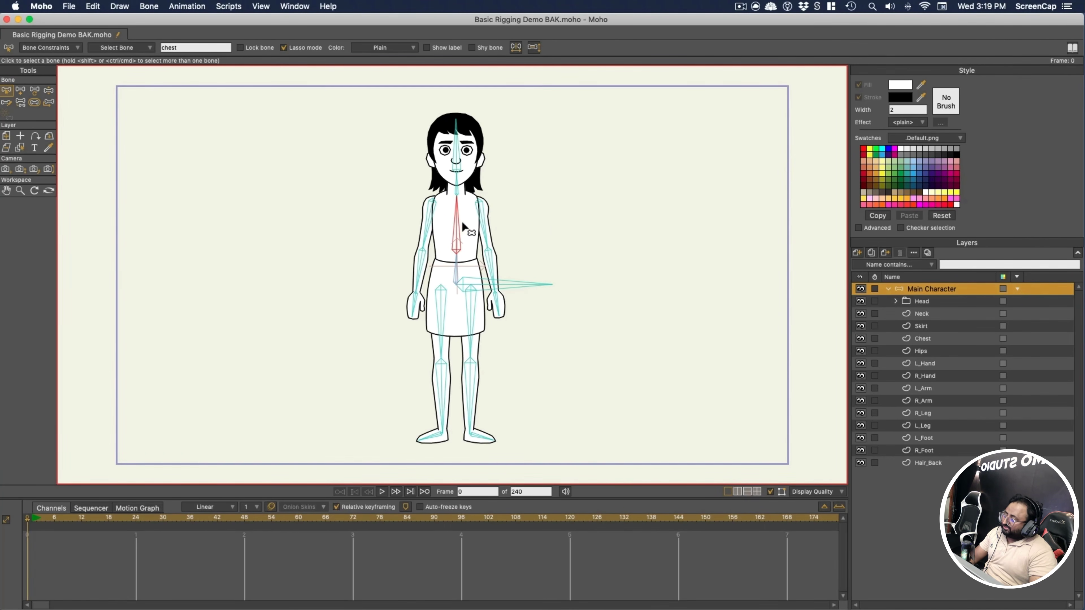
left_click(575, 226)
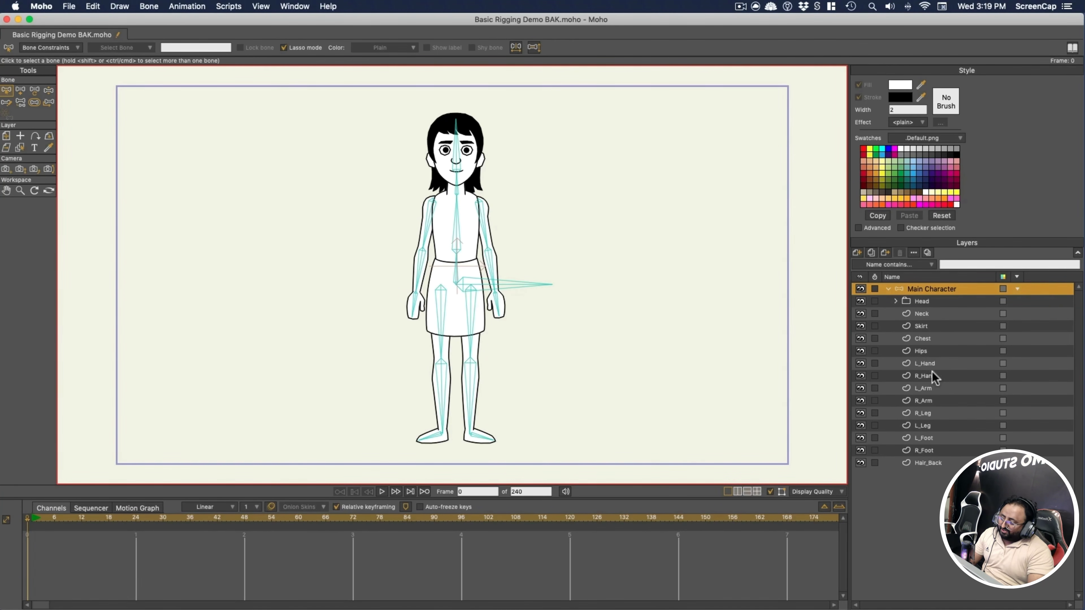